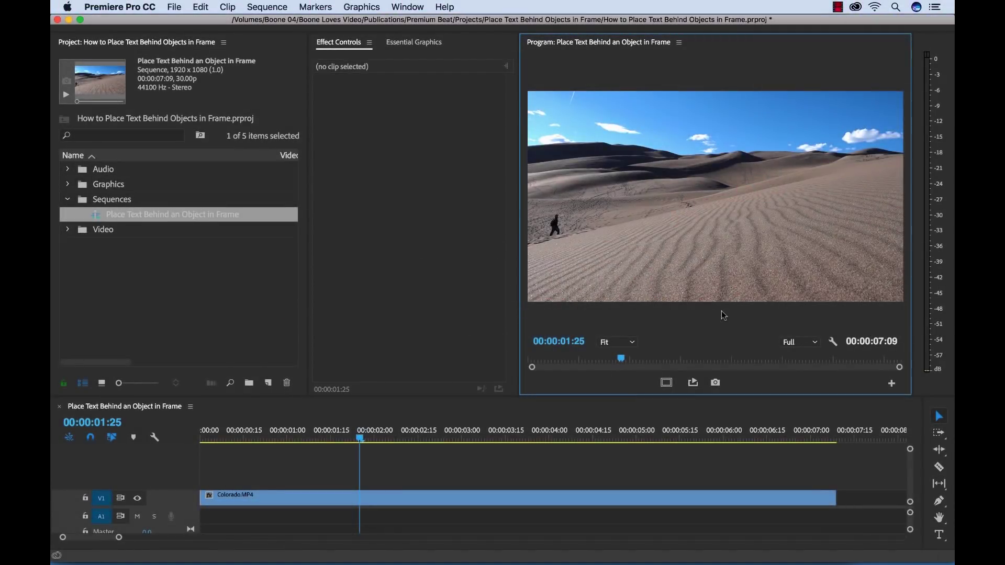
# Maximize the Program monitor, move the playhead to 00:00:05:00, then restore the full workspace
pyautogui.press('`')
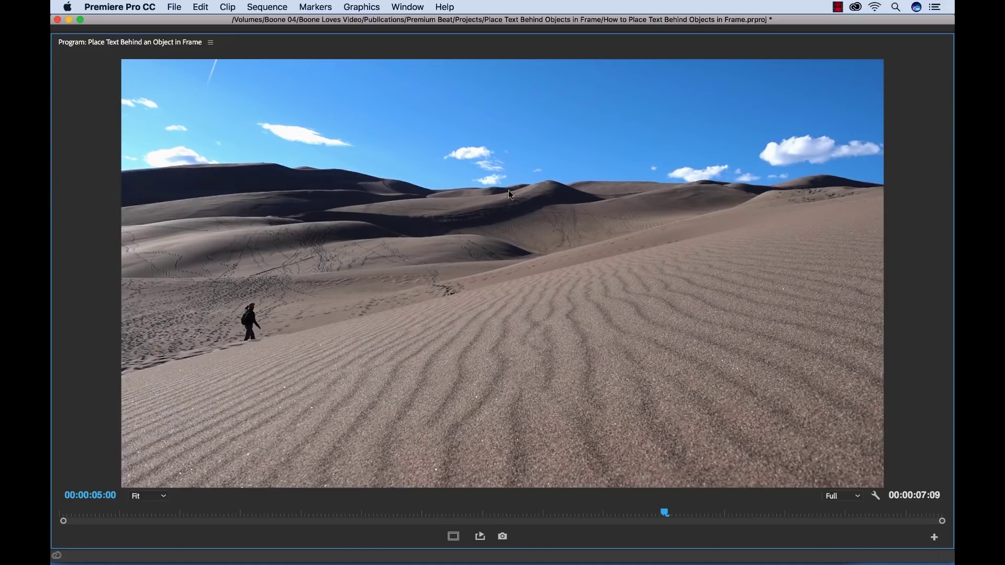
pyautogui.press('`')
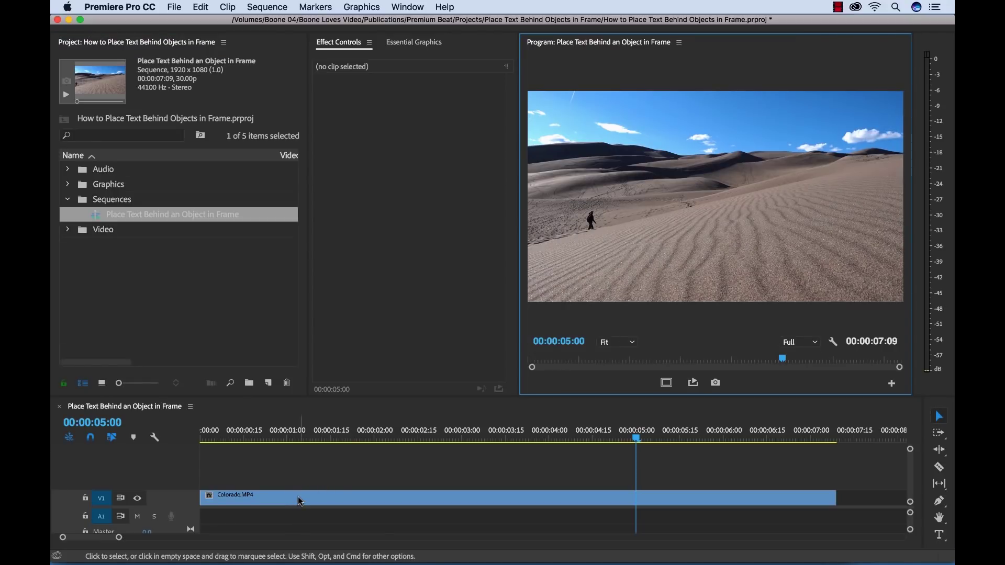
# Alt-drag a copy of Colorado.MP4 from V1 up to V2, then move that copy to V3
pyautogui.click(306, 497)
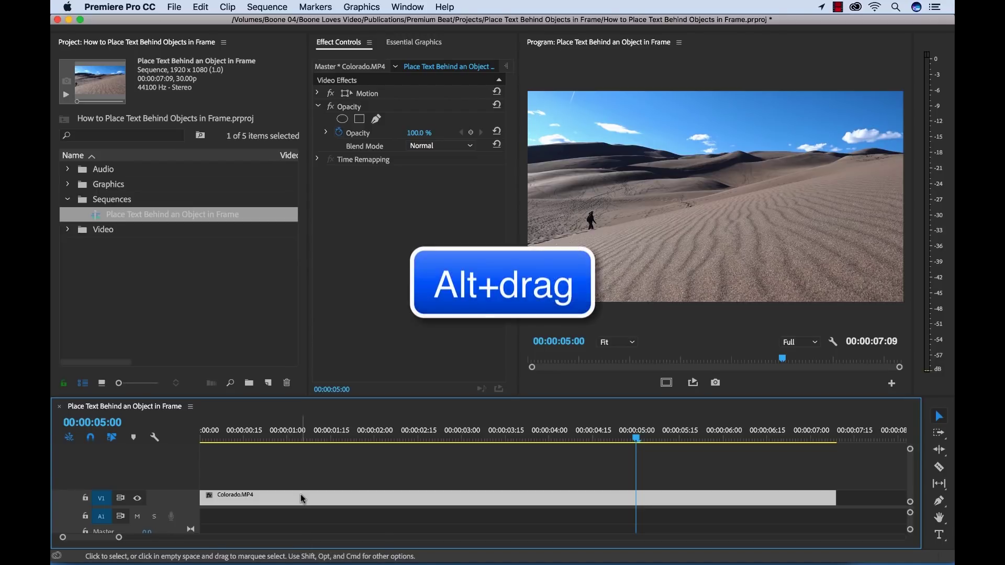
pyautogui.moveTo(300, 495); pyautogui.dragTo(301, 481)
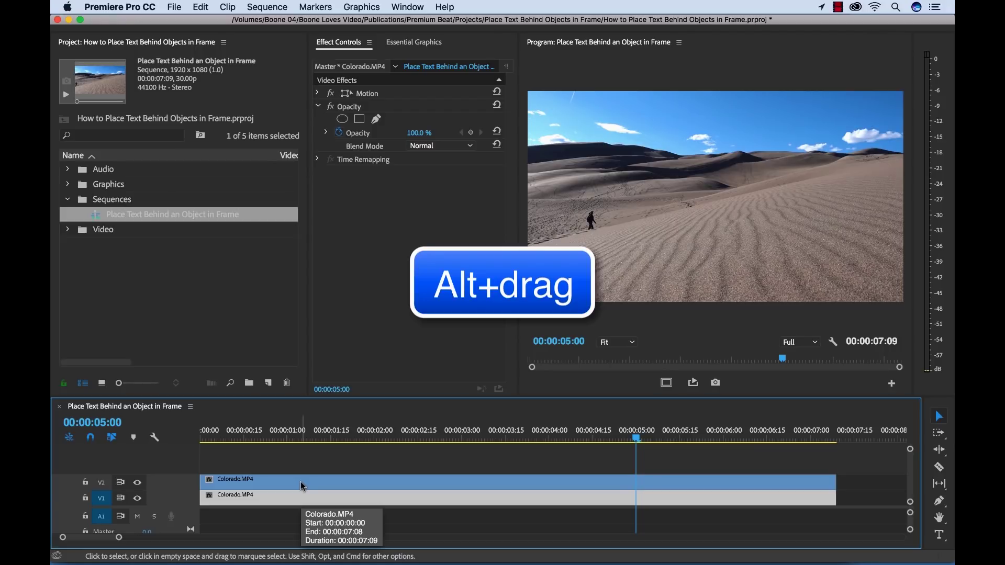
pyautogui.click(301, 482)
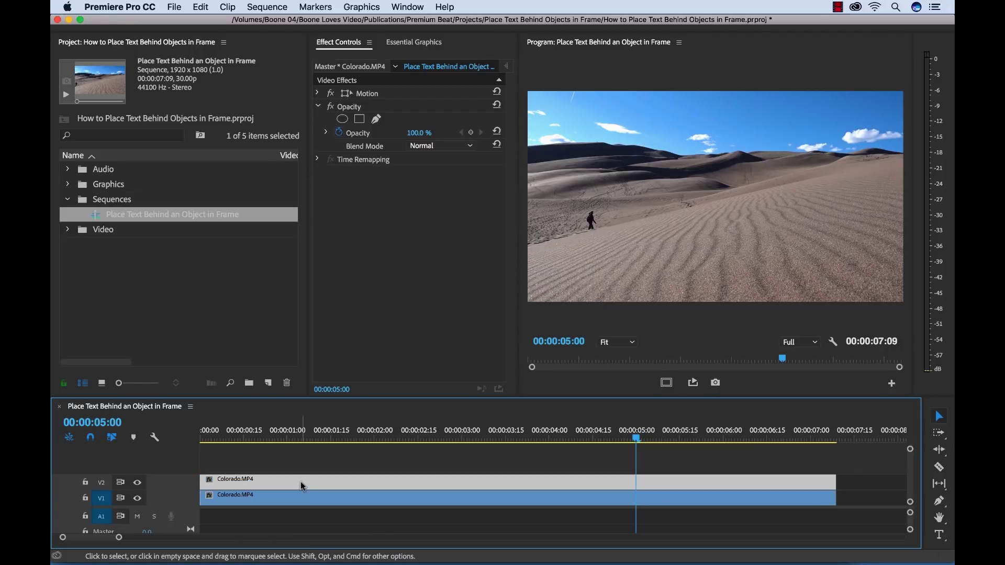
pyautogui.moveTo(301, 482); pyautogui.dragTo(299, 468)
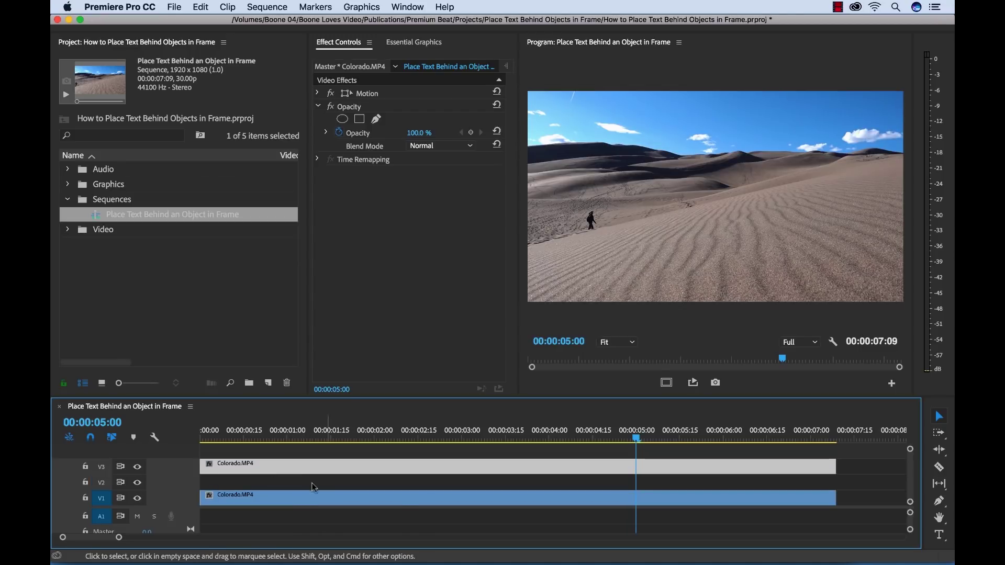
# Check the stacked clips by selecting the V3 copy and then the V1 original
pyautogui.click(341, 484)
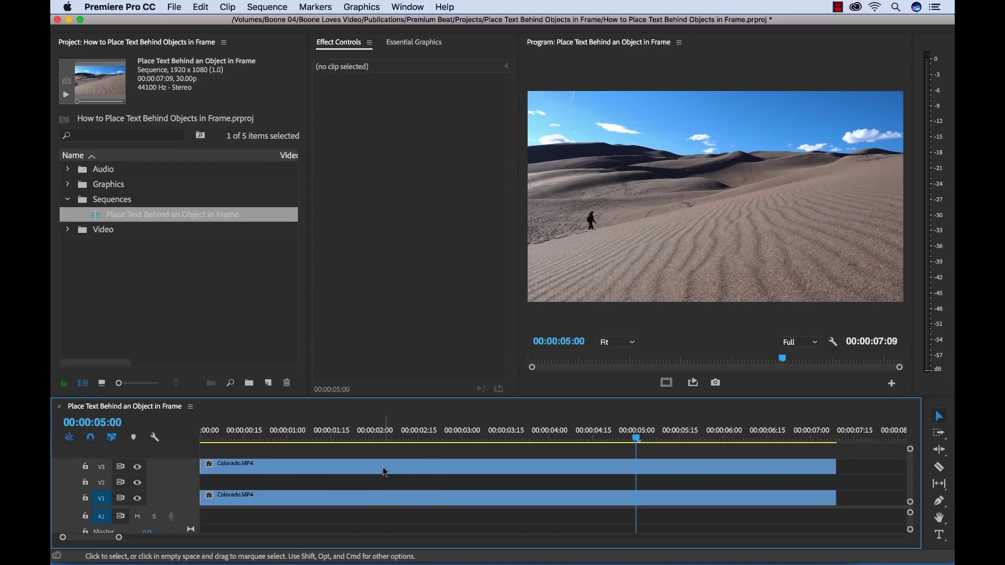
pyautogui.click(355, 470)
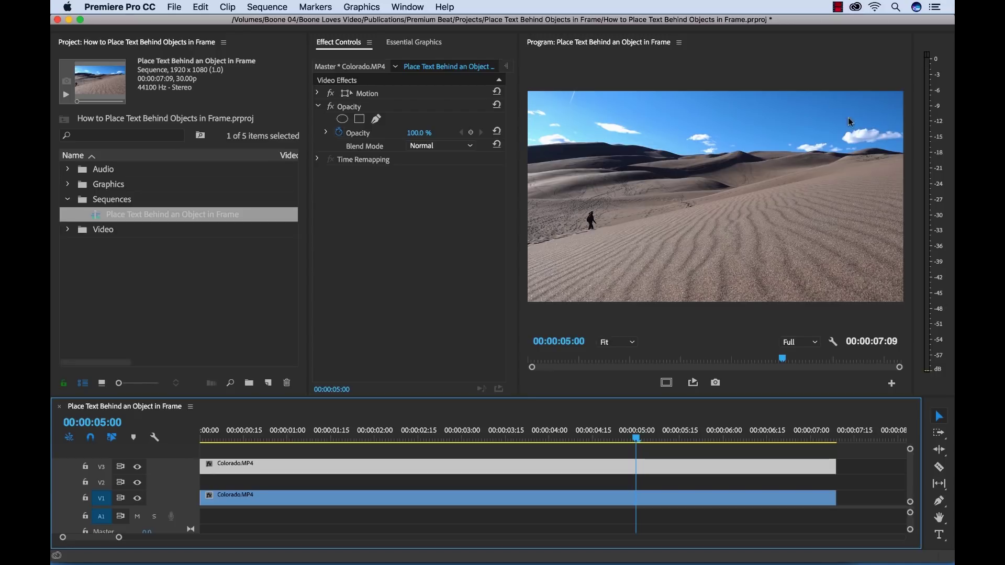
pyautogui.click(248, 484)
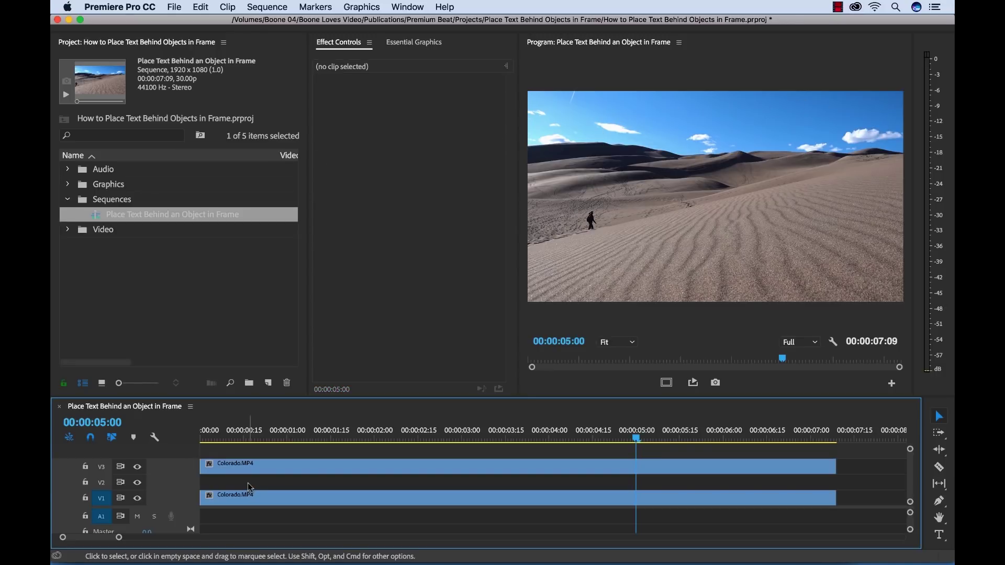
pyautogui.click(231, 499)
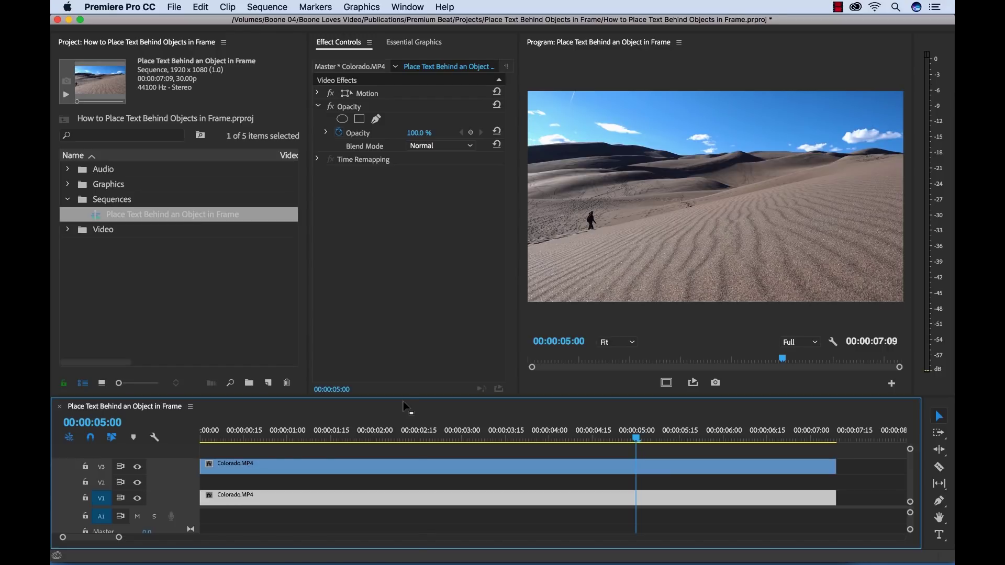
# Add a freehand pen Mask (1) to the Opacity of the V3 Colorado copy
pyautogui.click(294, 469)
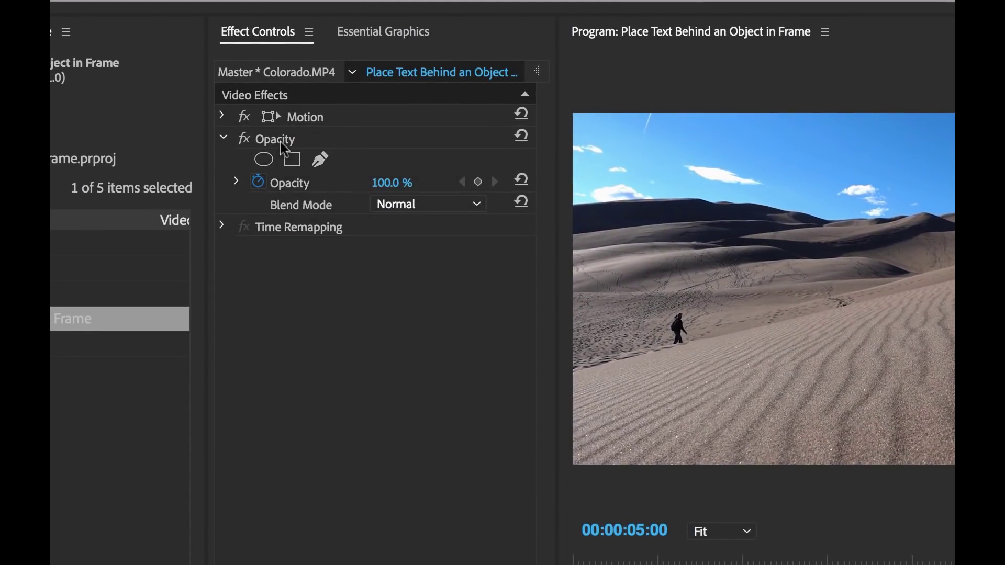
pyautogui.click(318, 159)
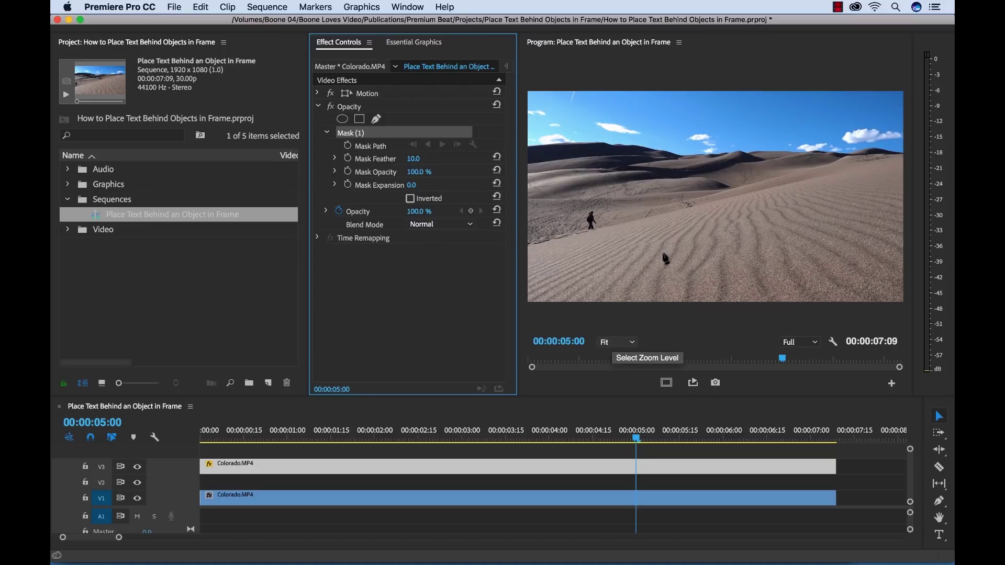
# Maximize the Program monitor and set its zoom to 200%, after briefly trying 50%
pyautogui.press('`')
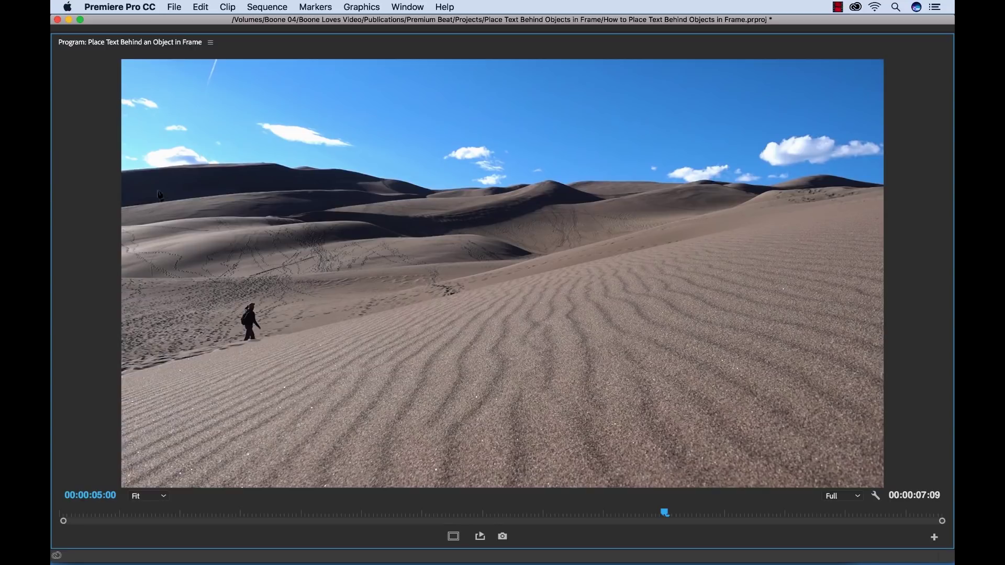
pyautogui.click(152, 496)
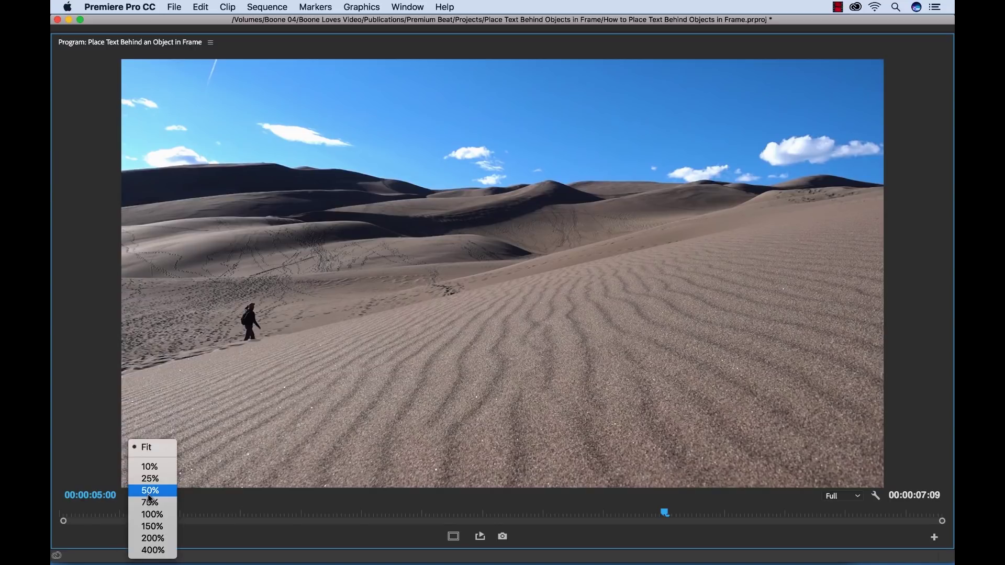
pyautogui.click(153, 538)
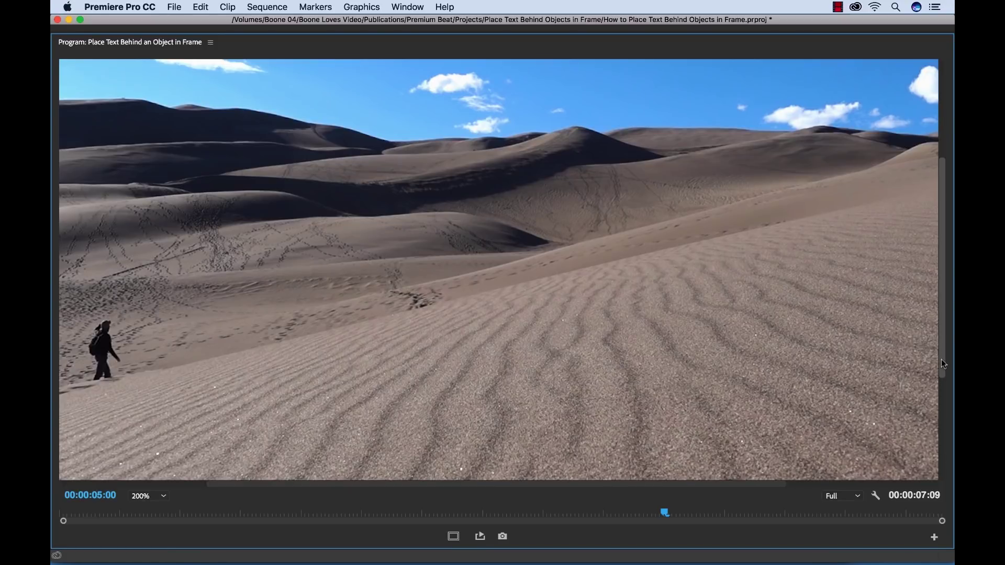
pyautogui.moveTo(941, 364); pyautogui.dragTo(948, 302)
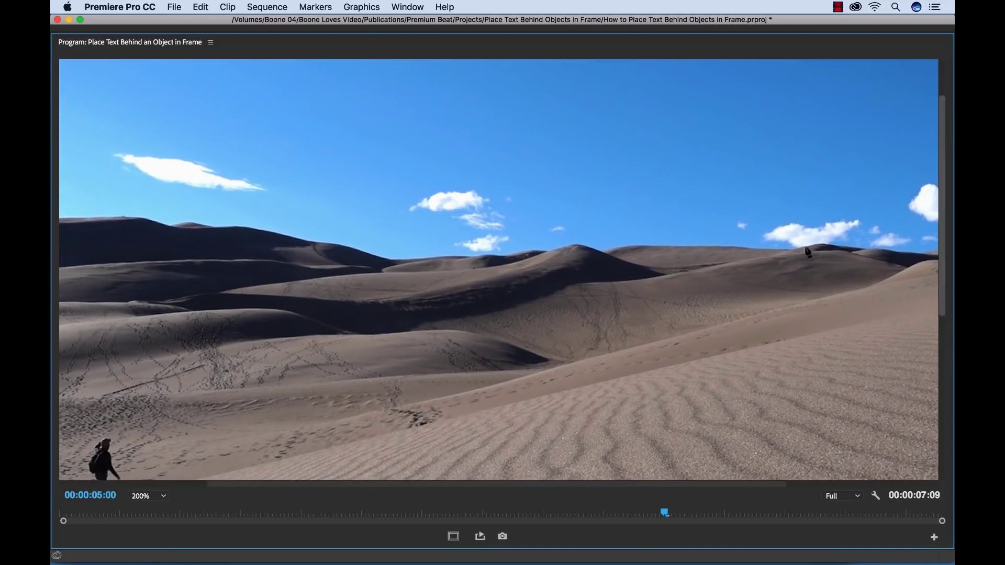
pyautogui.click(151, 501)
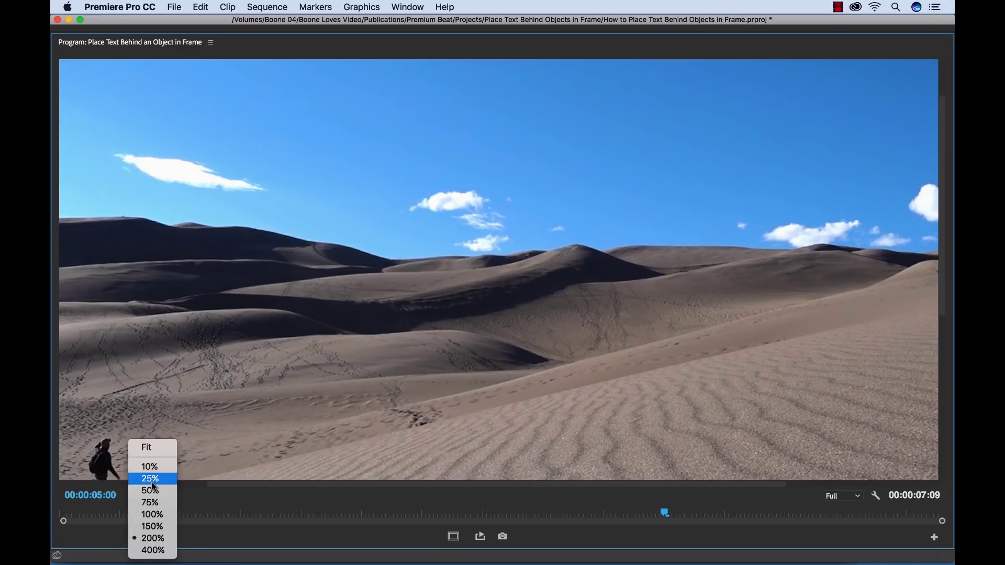
pyautogui.click(150, 492)
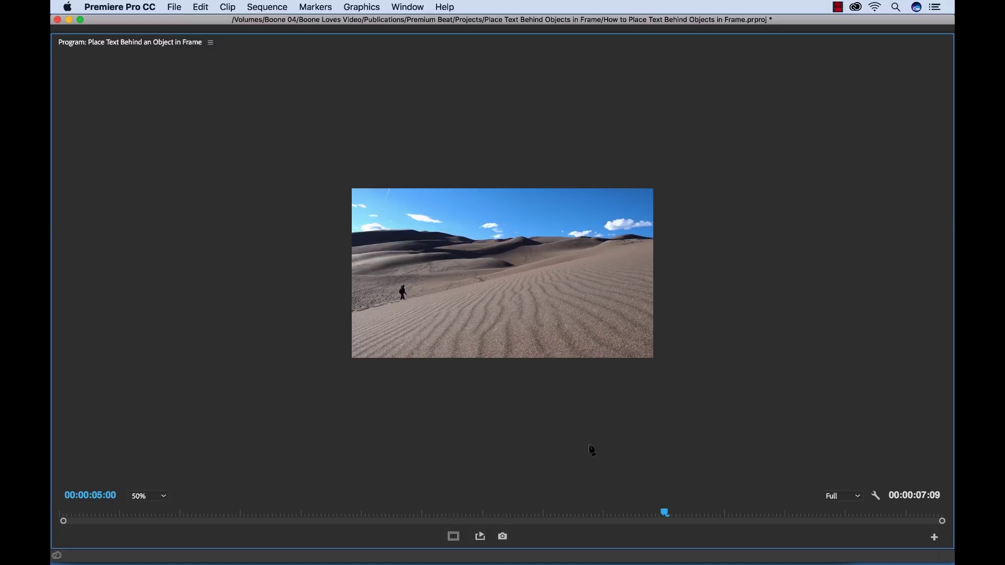
pyautogui.click(163, 497)
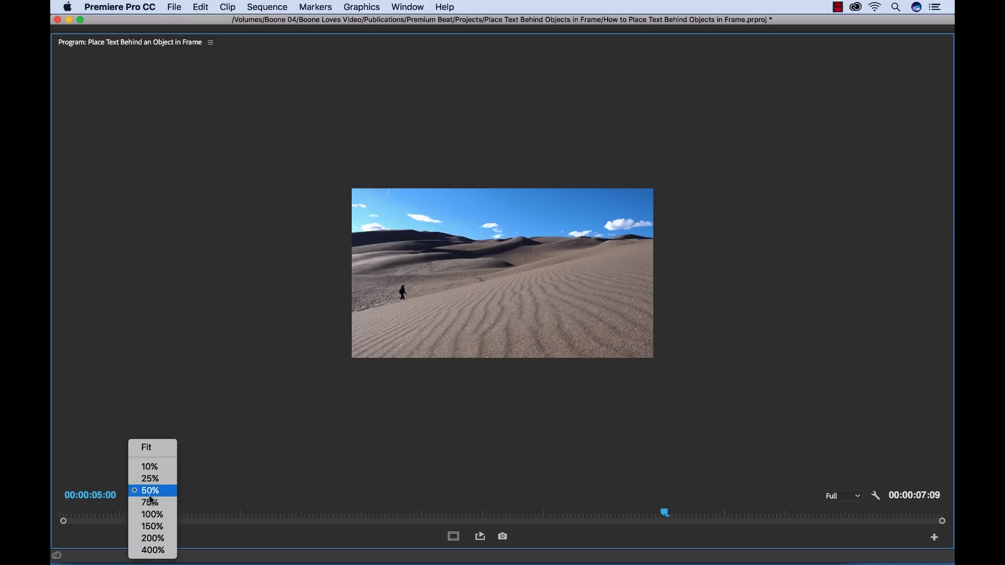
pyautogui.click(155, 543)
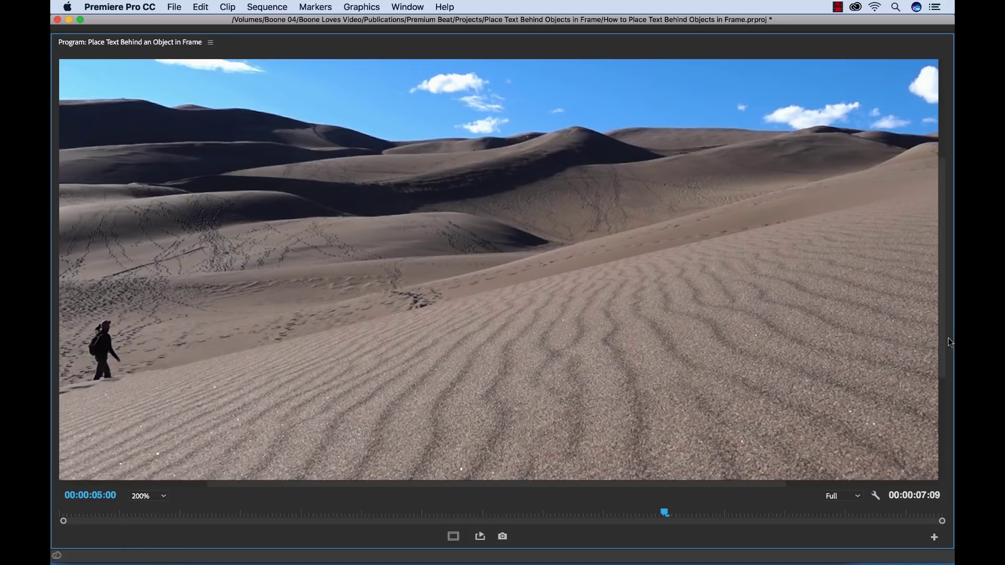
# Start the mask right of the frame with curved points along the first dune ridge
pyautogui.moveTo(942, 337); pyautogui.dragTo(942, 264)
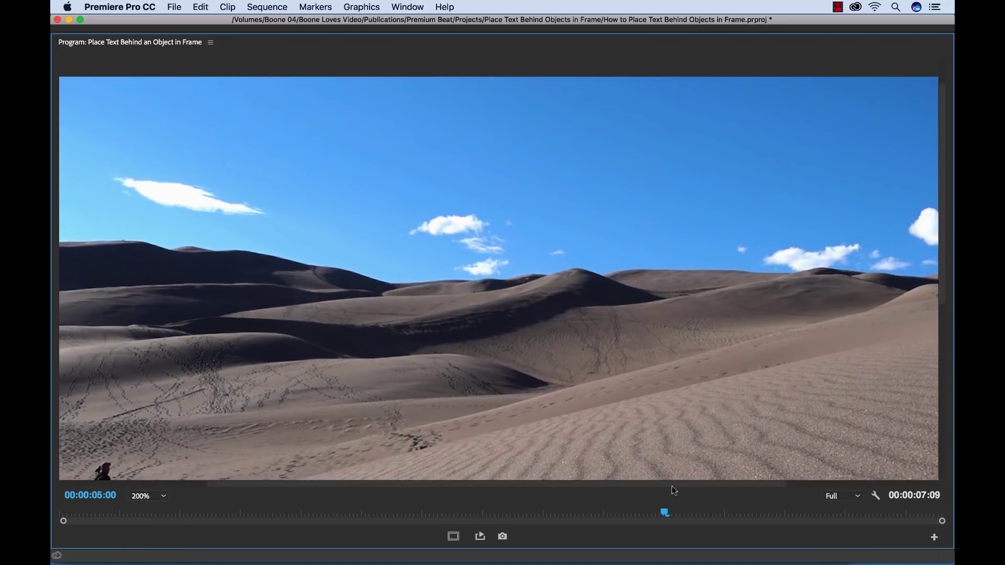
pyautogui.moveTo(672, 486); pyautogui.dragTo(895, 481)
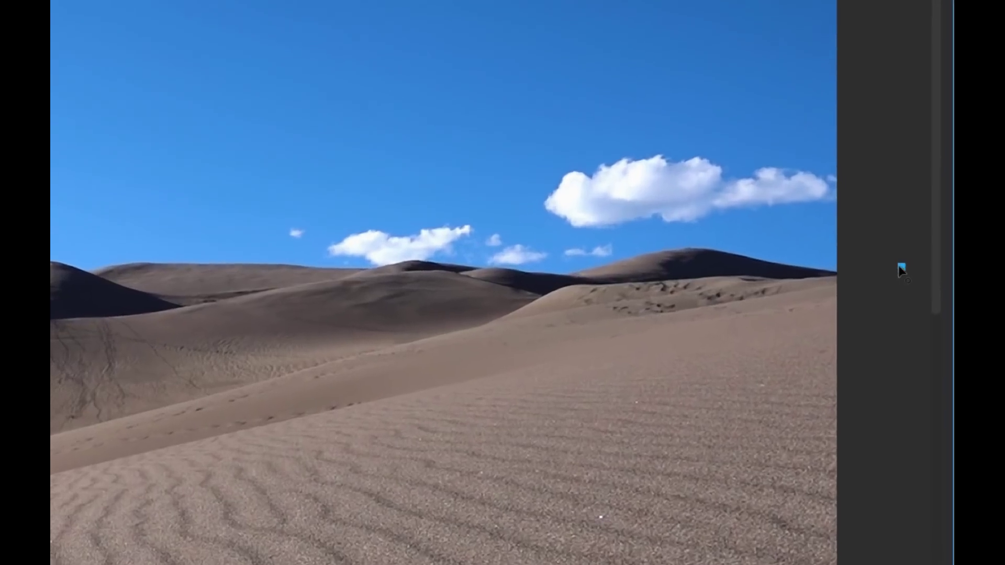
pyautogui.moveTo(917, 272); pyautogui.dragTo(903, 275)
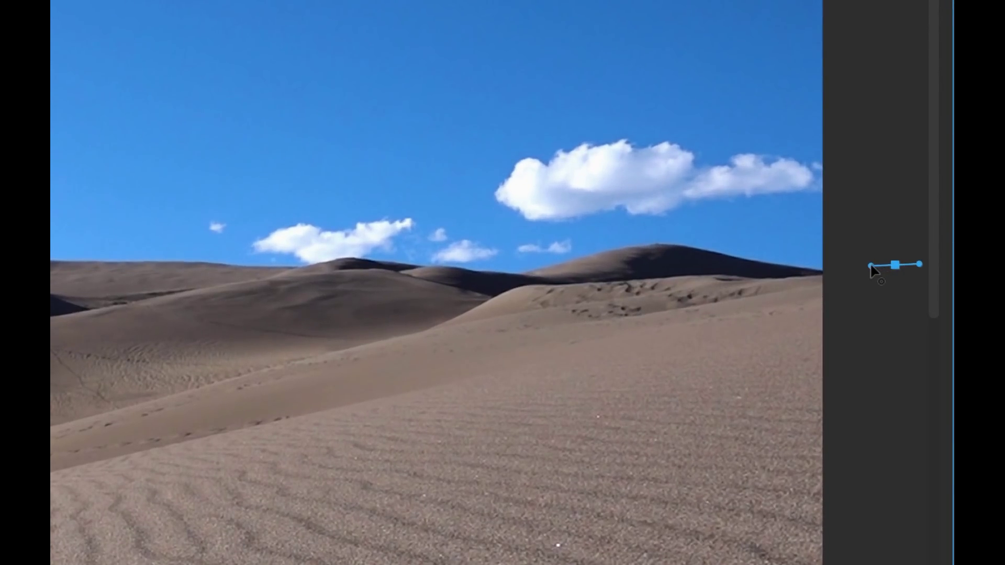
pyautogui.click(805, 267)
pyautogui.moveTo(806, 269); pyautogui.dragTo(780, 267)
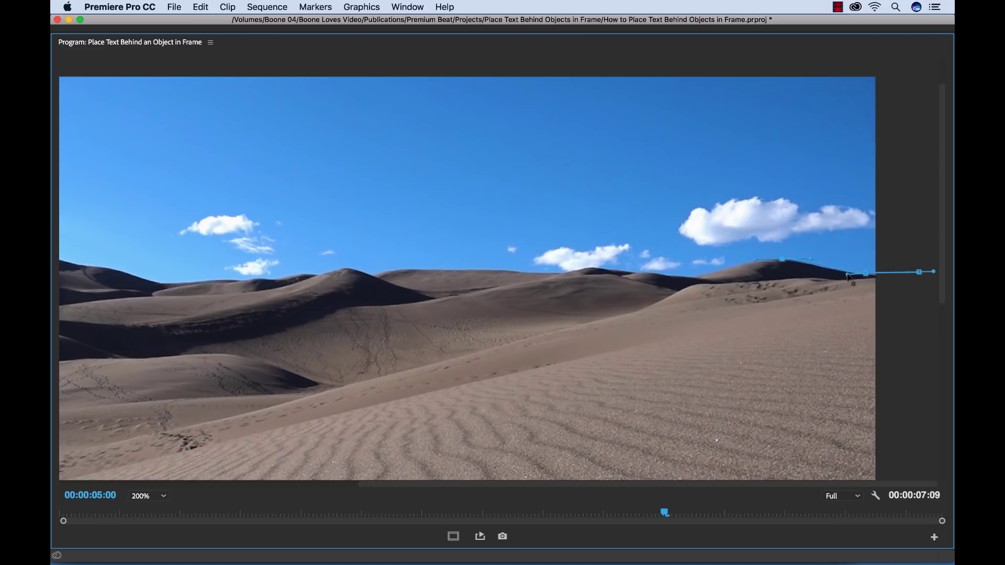
pyautogui.click(668, 244)
pyautogui.click(524, 272)
pyautogui.click(480, 272)
pyautogui.click(449, 268)
# Continue the mask leftward with points over the next dune crests
pyautogui.click(627, 270)
pyautogui.click(594, 268)
pyautogui.click(556, 273)
pyautogui.click(498, 270)
pyautogui.click(402, 268)
pyautogui.click(375, 274)
pyautogui.click(346, 266)
pyautogui.click(319, 274)
pyautogui.click(276, 278)
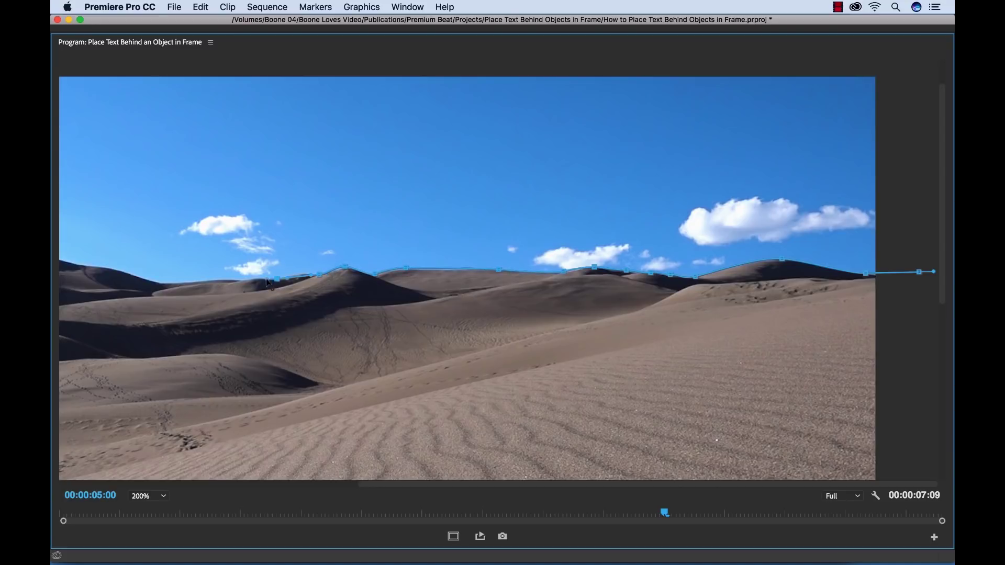
pyautogui.click(259, 277)
# Pan left and keep tracing the ridge line with mask points
pyautogui.hscroll(-10, 241, 279)
pyautogui.click(548, 282)
pyautogui.click(501, 268)
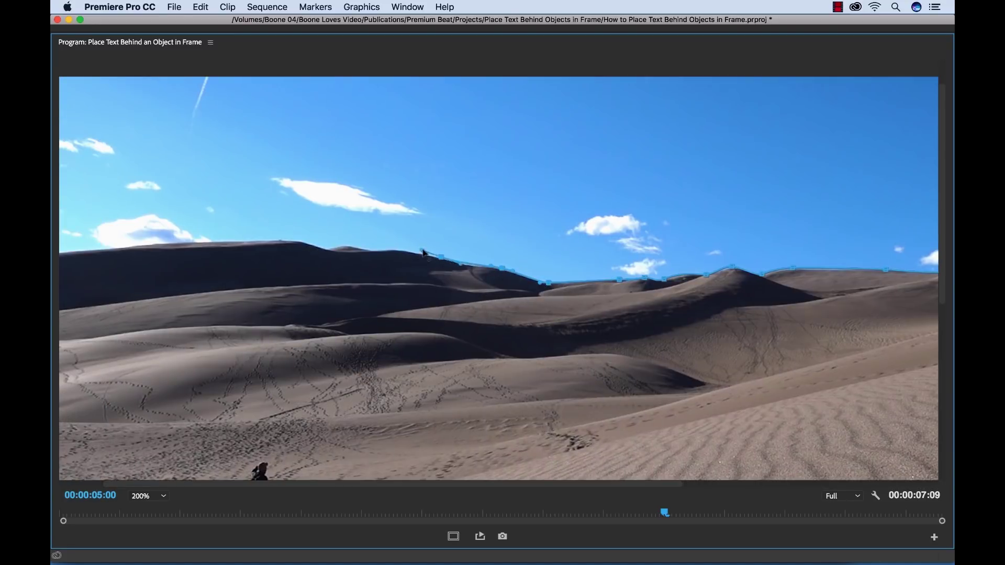
pyautogui.click(441, 257)
pyautogui.click(401, 249)
pyautogui.click(380, 245)
pyautogui.click(373, 250)
pyautogui.click(348, 245)
pyautogui.click(327, 247)
pyautogui.click(298, 242)
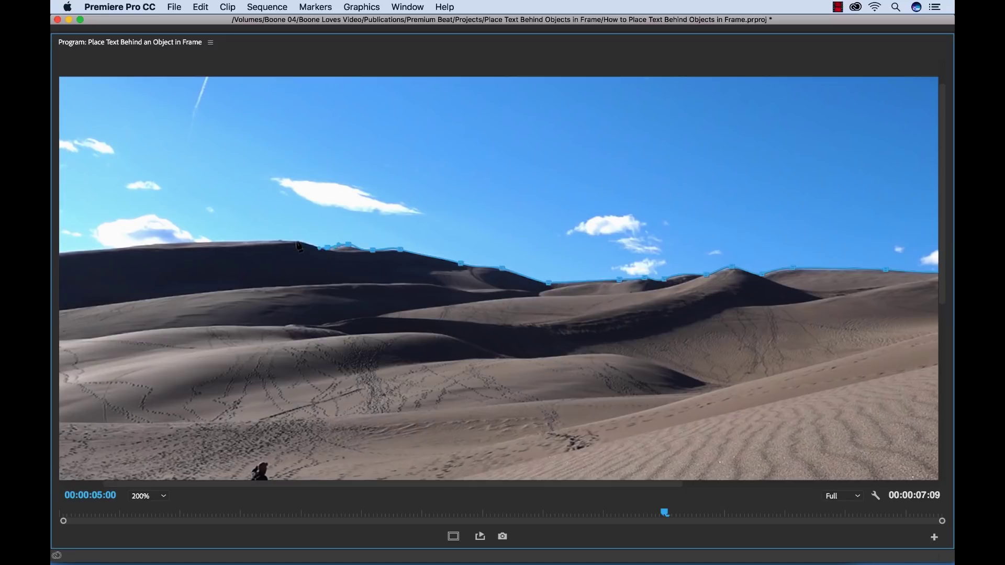
pyautogui.click(287, 240)
pyautogui.click(183, 246)
# Carry the mask points to and past the frame's left edge
pyautogui.click(111, 247)
pyautogui.click(99, 249)
pyautogui.hscroll(-2, 100, 249)
pyautogui.click(112, 255)
pyautogui.click(96, 256)
pyautogui.click(79, 256)
# At 50% zoom, add corner points below the frame and close the mask at its start
pyautogui.click(156, 496)
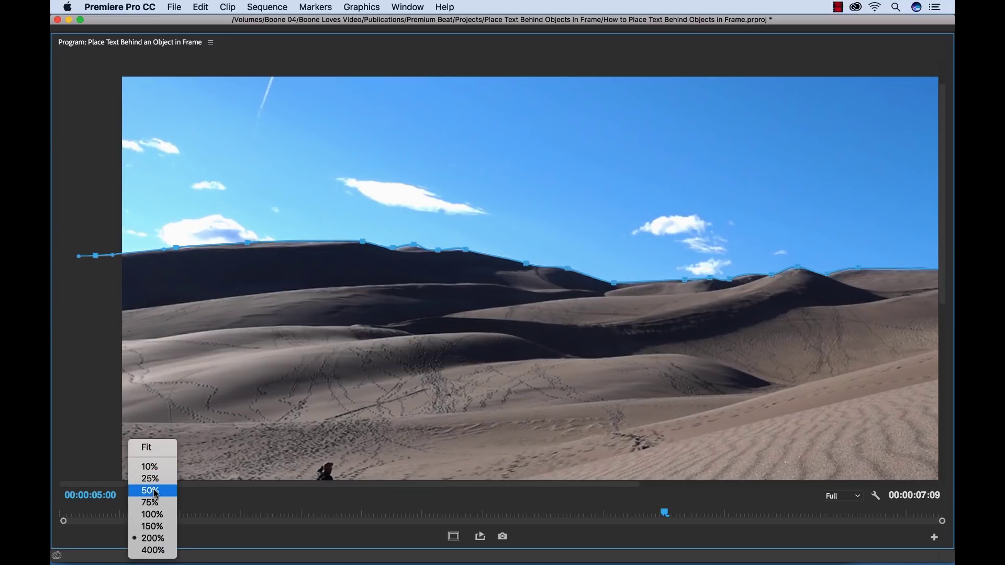
pyautogui.click(156, 492)
pyautogui.click(326, 389)
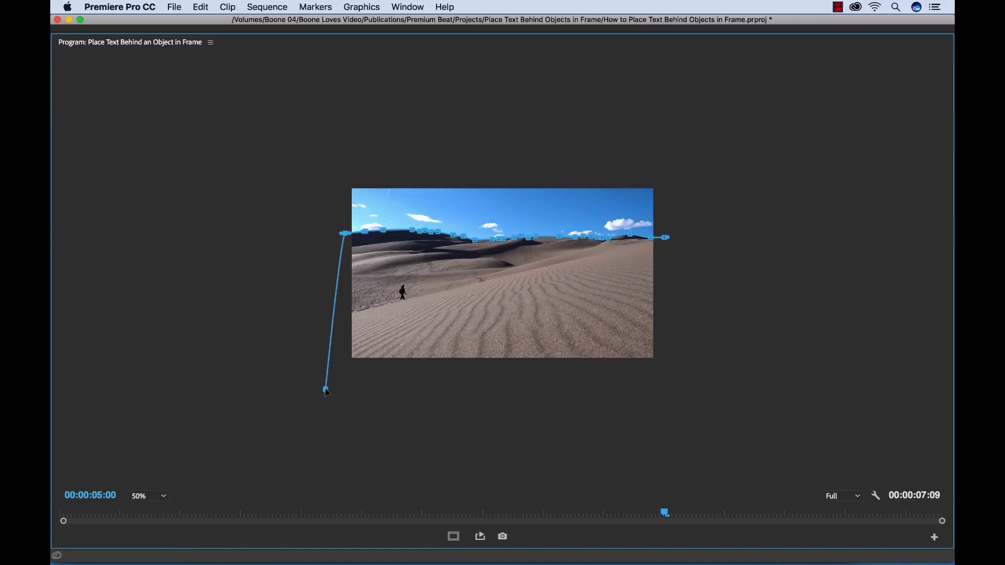
pyautogui.click(689, 390)
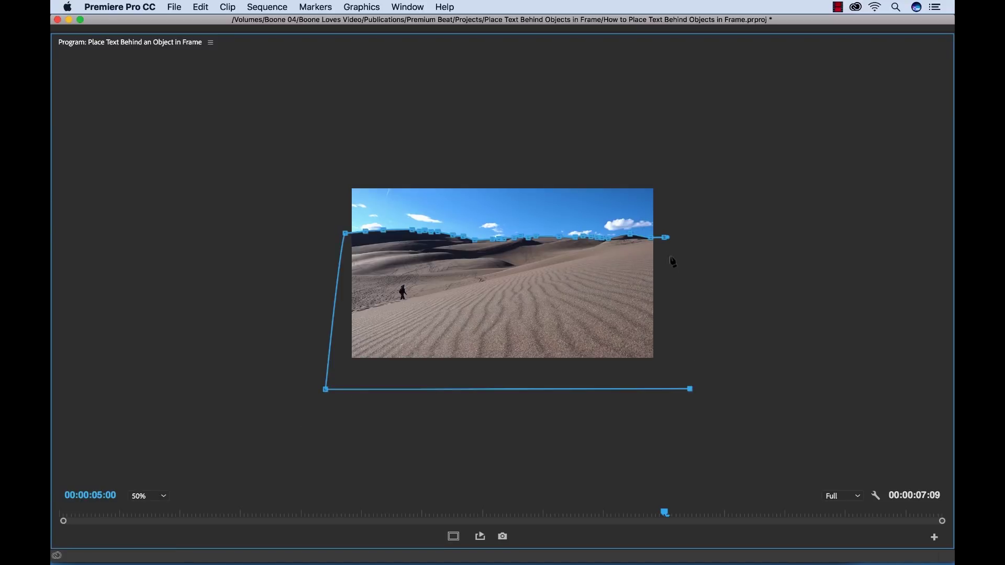
pyautogui.click(666, 237)
# Fit the frame in the Program monitor, restore the layout and hide V1 to preview the mask
pyautogui.click(149, 495)
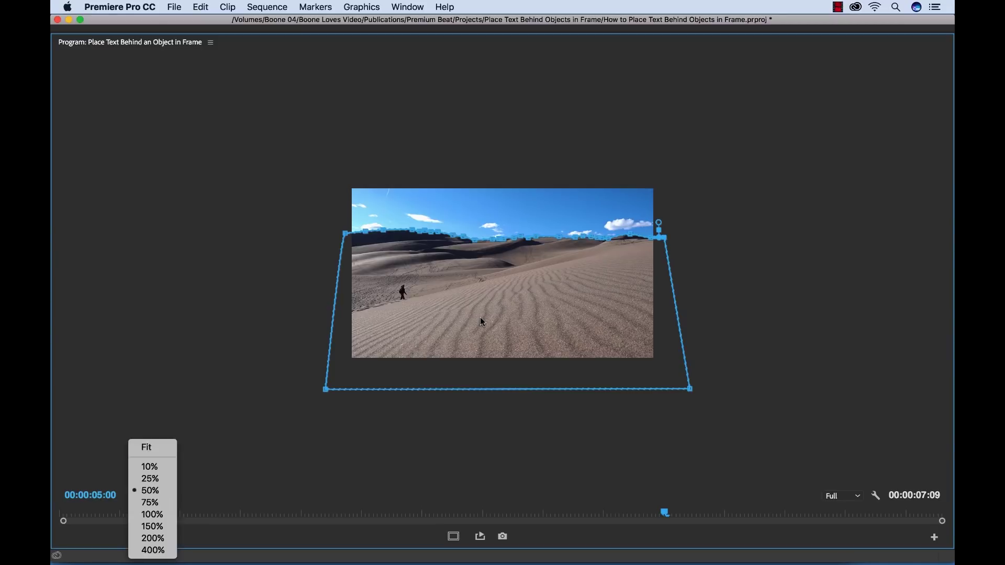
pyautogui.click(150, 448)
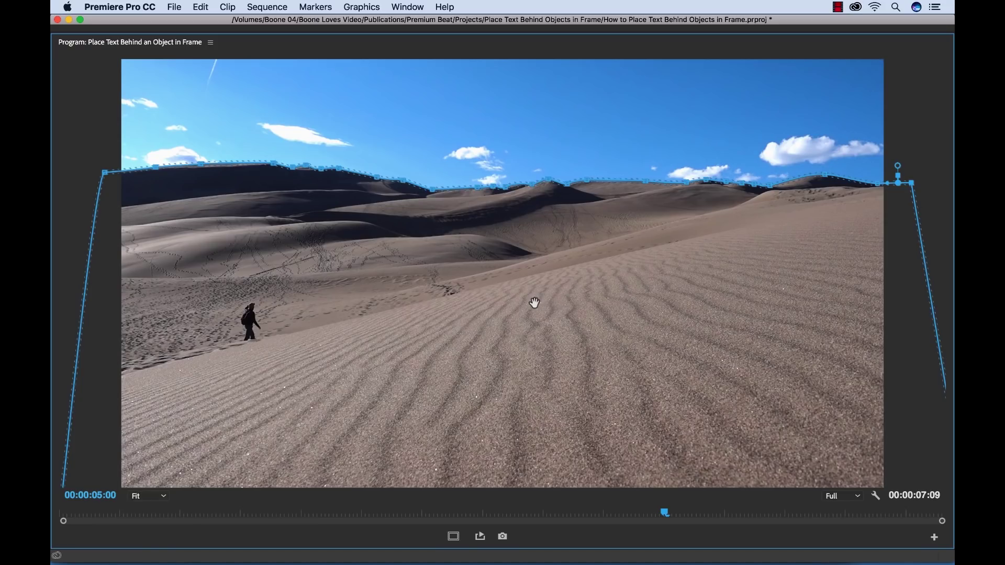
pyautogui.press('`')
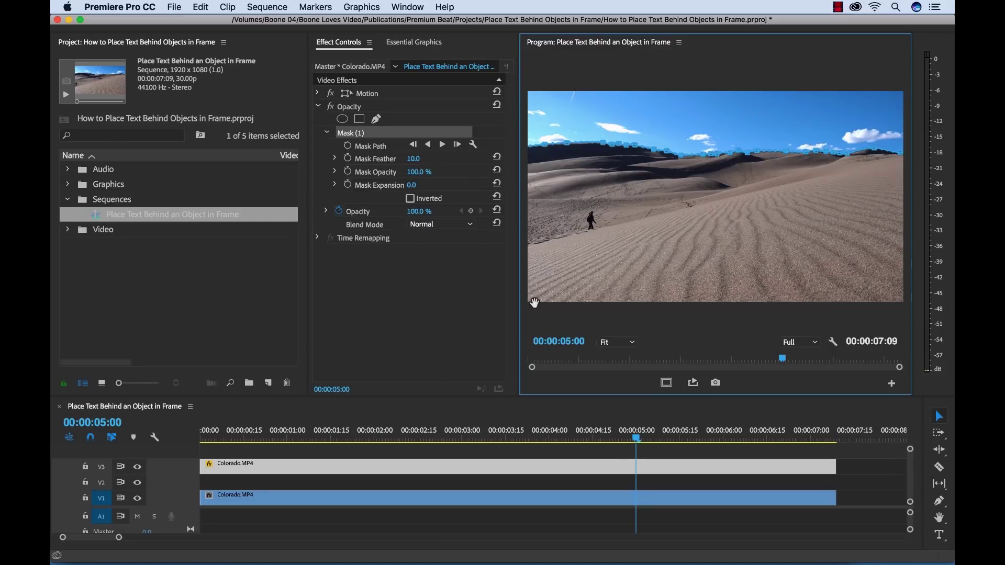
pyautogui.click(137, 499)
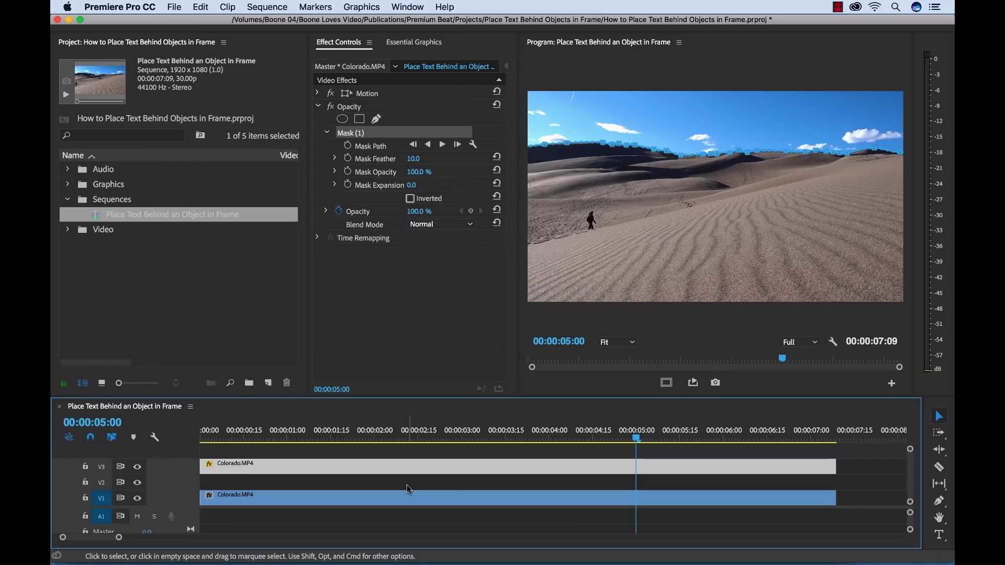
# Deselect the clip and create a Type tool title in the sky reading 'COlorado'
pyautogui.click(409, 489)
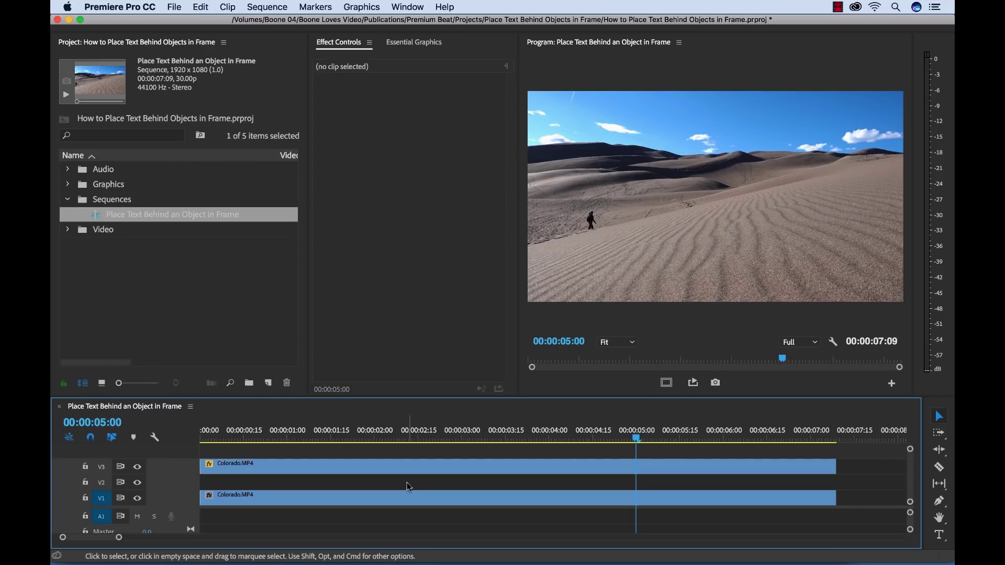
pyautogui.click(939, 534)
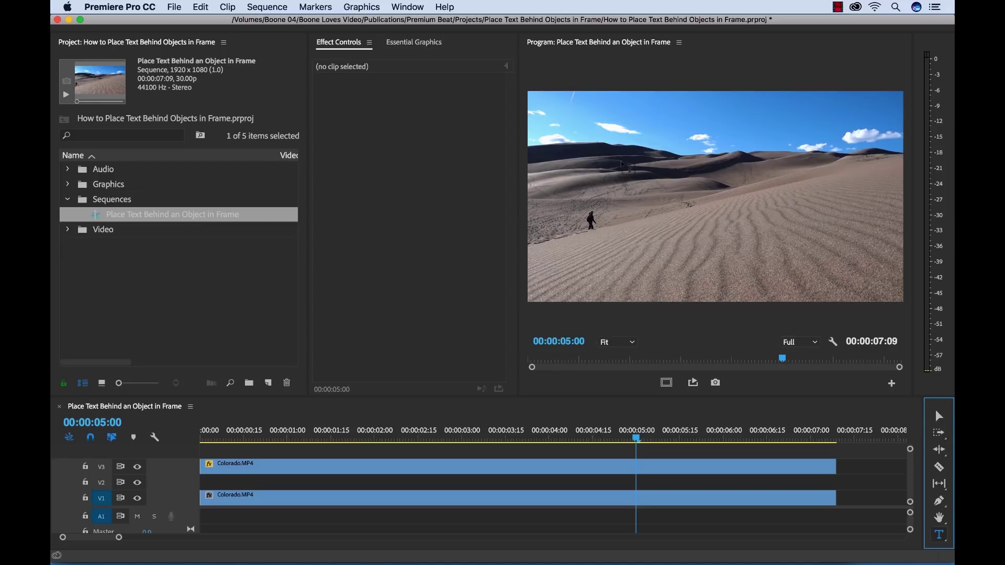
pyautogui.click(609, 134)
pyautogui.write('CO')
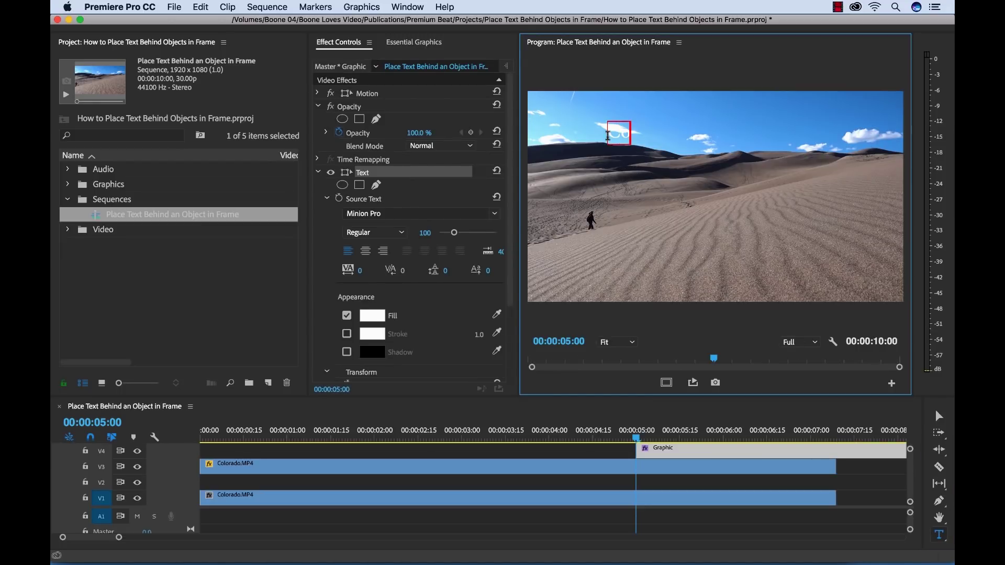
pyautogui.write('lorado')
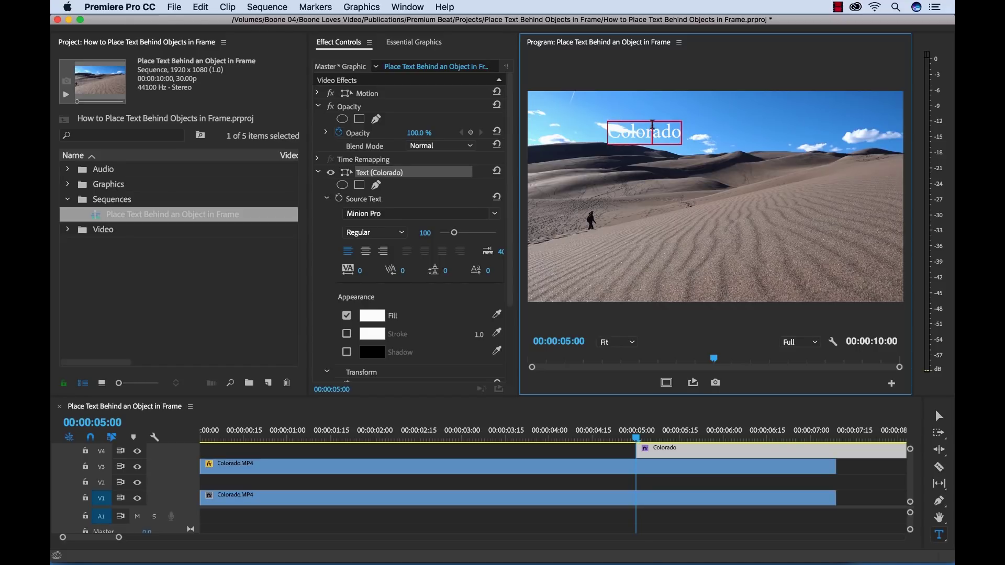
# Select the Colorado text and bring up a widened Essential Graphics panel
pyautogui.doubleClick(652, 124)
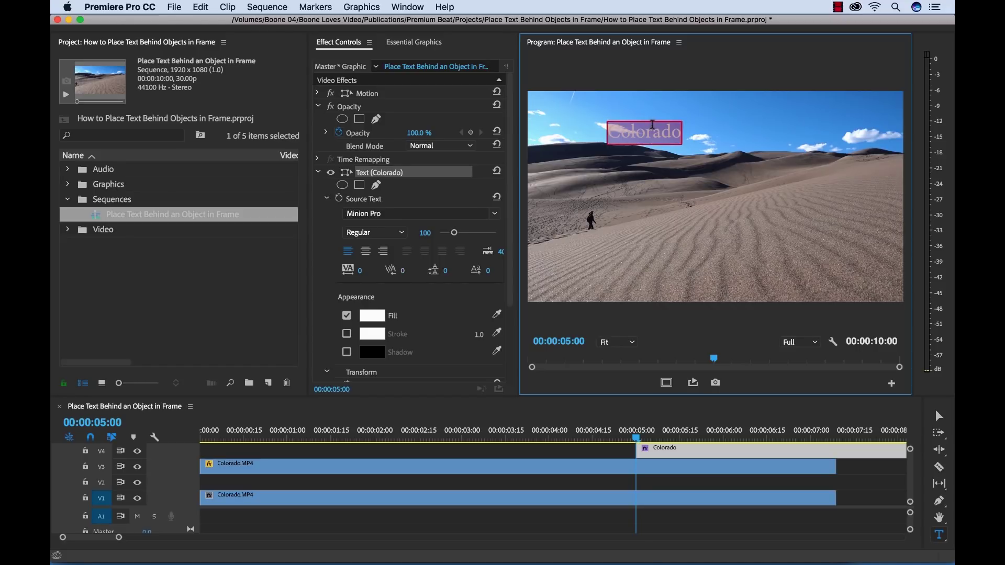
pyautogui.click(413, 44)
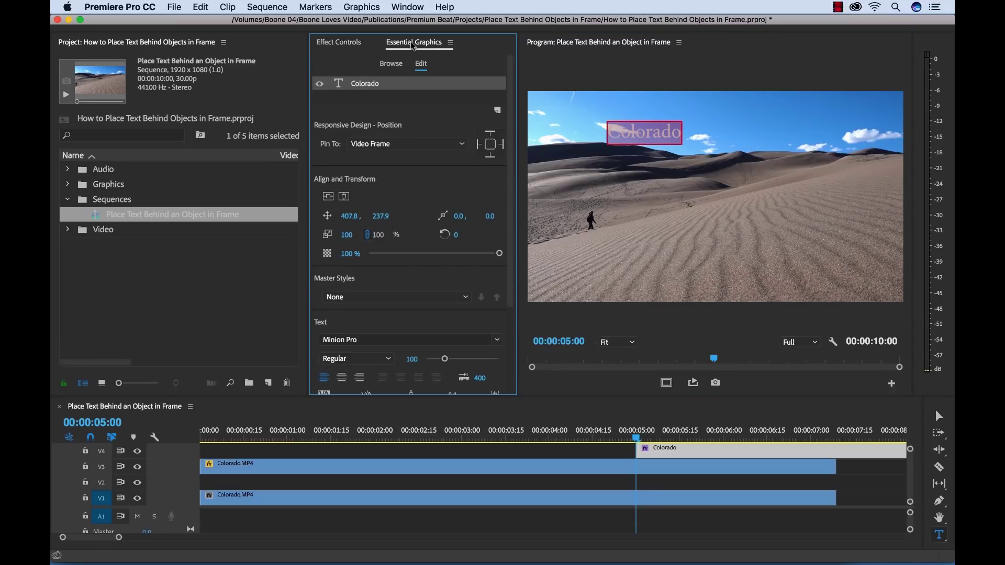
pyautogui.click(411, 8)
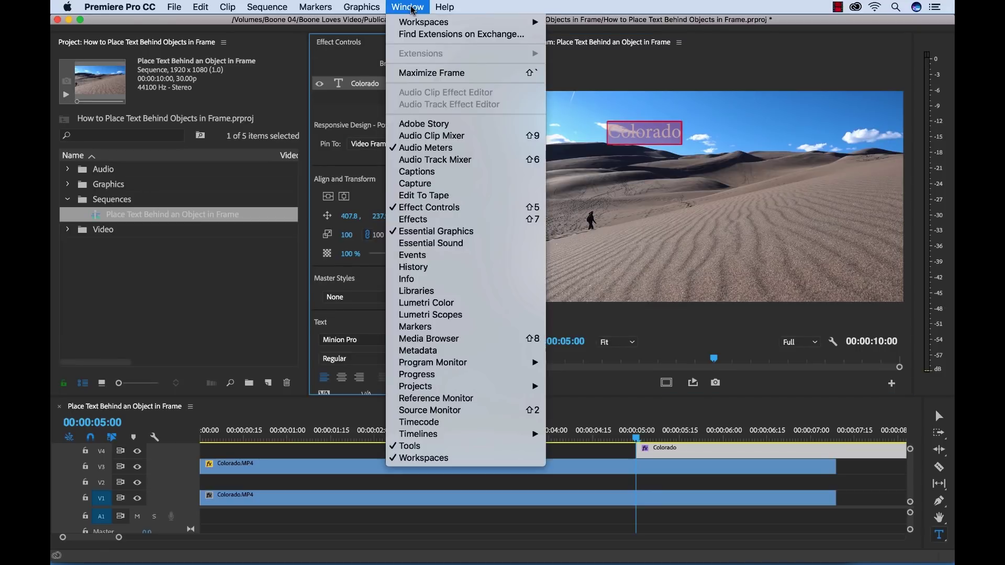
pyautogui.click(413, 230)
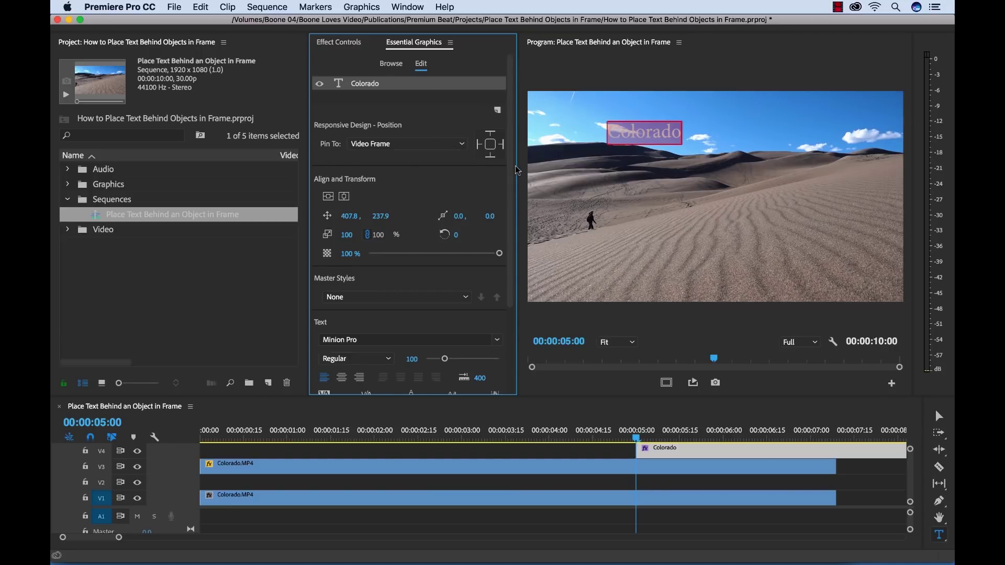
pyautogui.moveTo(517, 165); pyautogui.dragTo(576, 169)
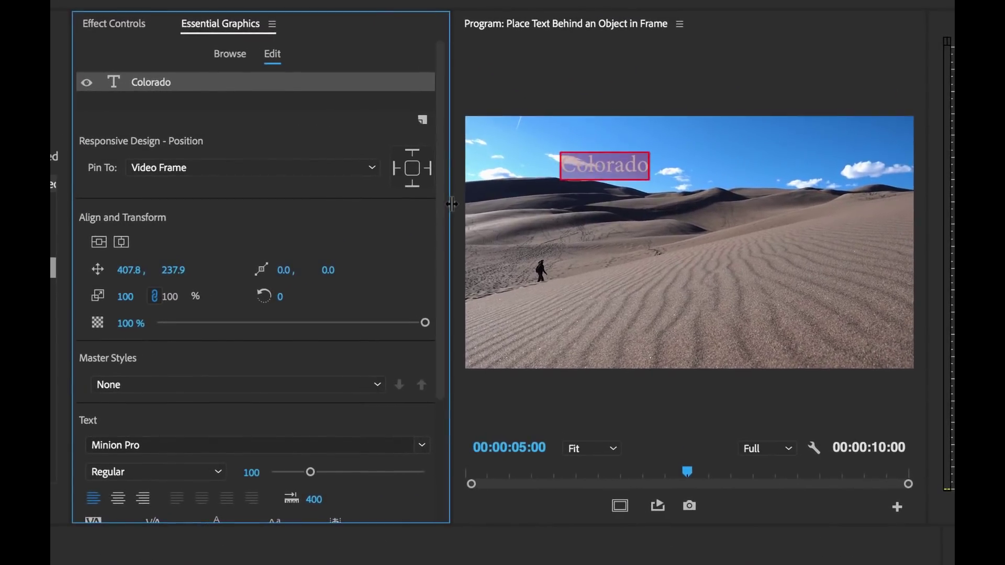
# Set the title's font to Selima and scale it up
pyautogui.click(136, 444)
pyautogui.write('selim')
pyautogui.press('Return')
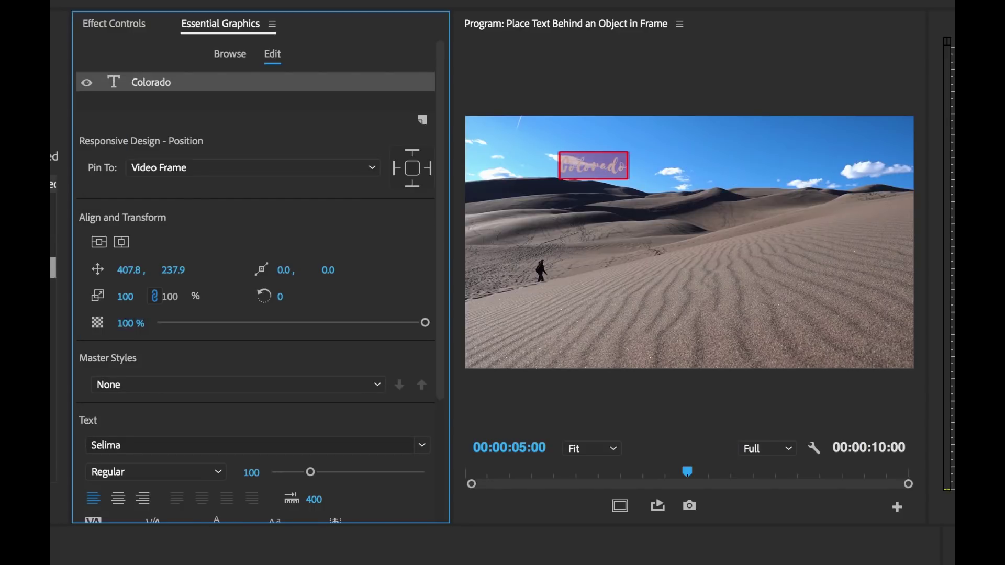
pyautogui.moveTo(126, 296)
pyautogui.mouseDown()
pyautogui.moveTo(251, 297)
pyautogui.moveTo(123, 296)
pyautogui.moveTo(132, 297)
pyautogui.mouseUp()
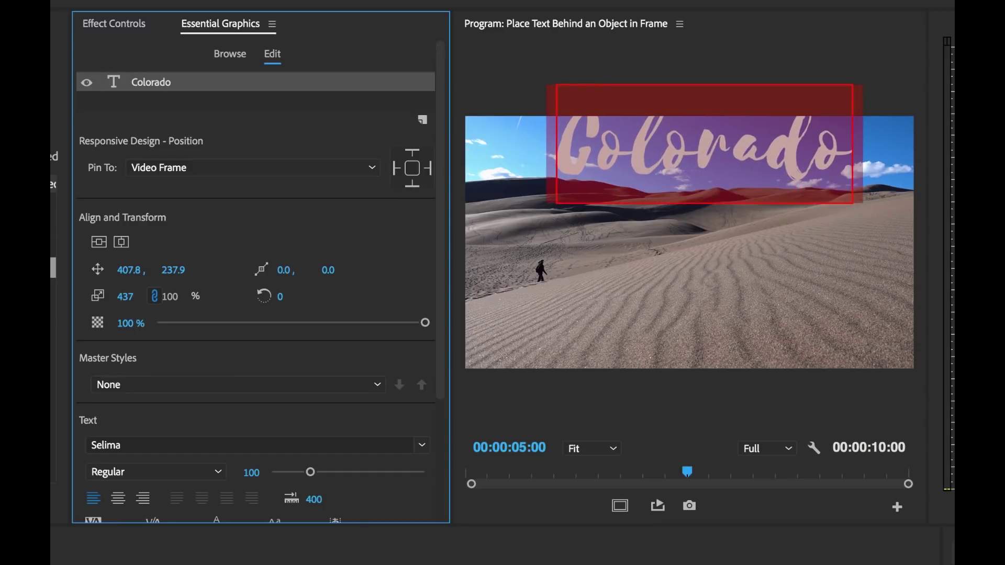
# Position the title across the dune ridge and enlarge it to 496%
pyautogui.click(560, 172)
pyautogui.moveTo(730, 161); pyautogui.dragTo(754, 174)
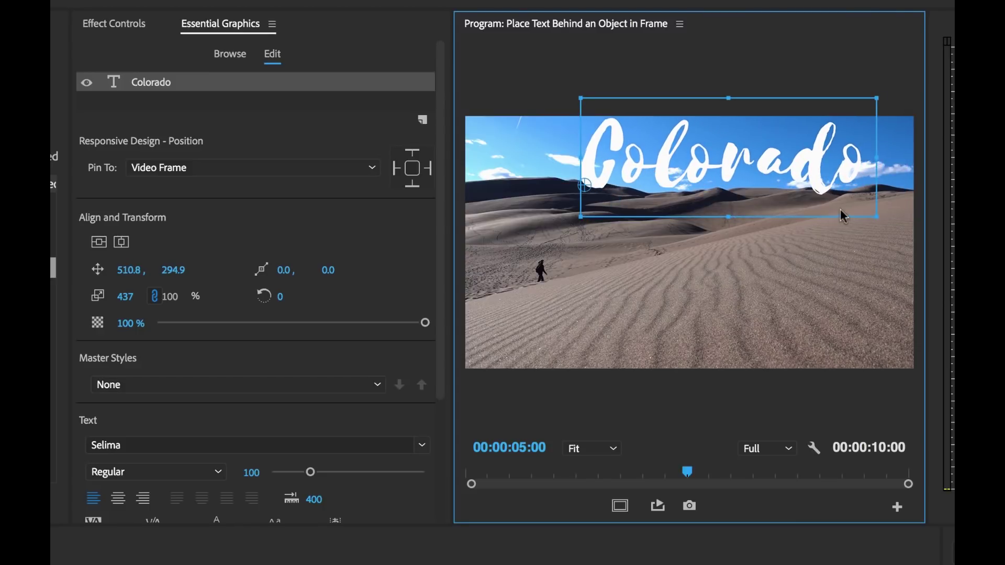
pyautogui.moveTo(879, 217); pyautogui.dragTo(910, 221)
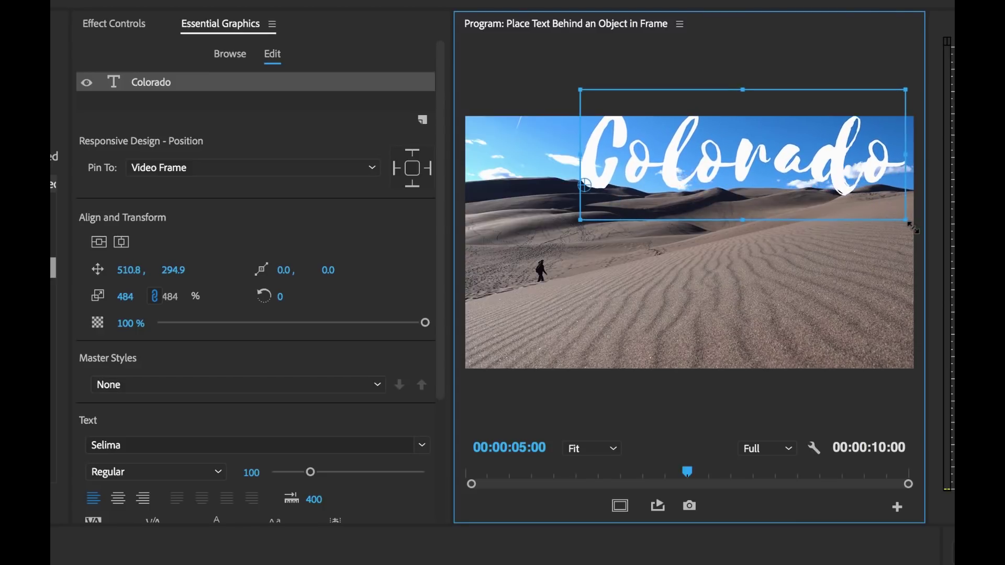
pyautogui.moveTo(831, 162); pyautogui.dragTo(825, 175)
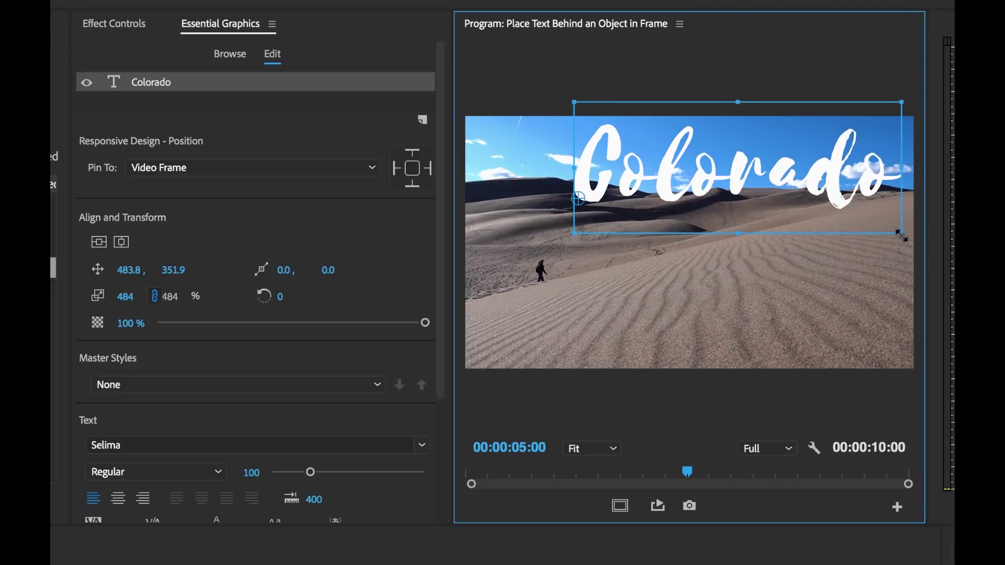
pyautogui.moveTo(902, 236); pyautogui.dragTo(905, 234)
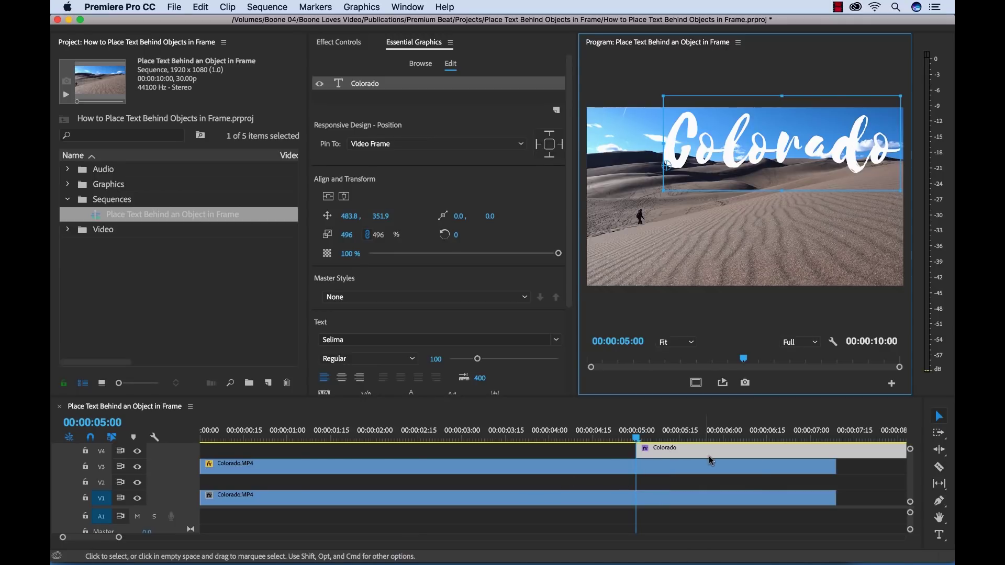
# Move the Colorado graphic to the timeline start, drop it to V2, and scale it to 519%
pyautogui.moveTo(726, 457); pyautogui.dragTo(278, 449)
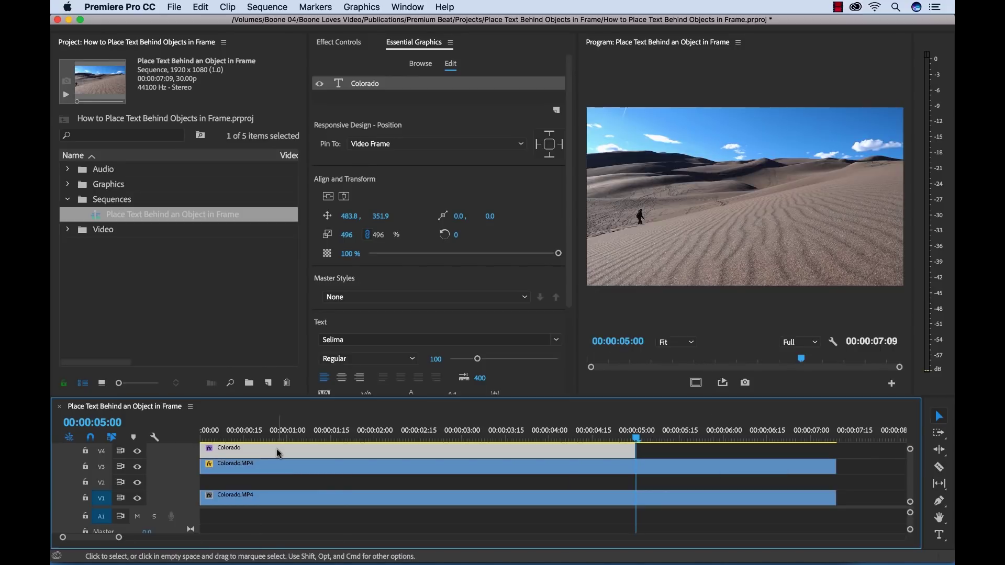
pyautogui.click(311, 431)
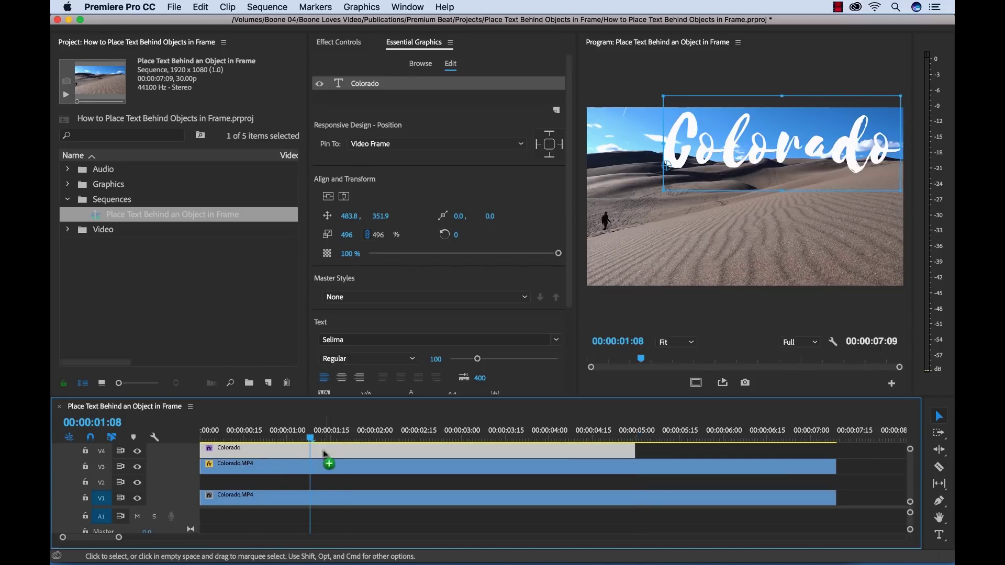
pyautogui.moveTo(323, 453); pyautogui.dragTo(317, 482)
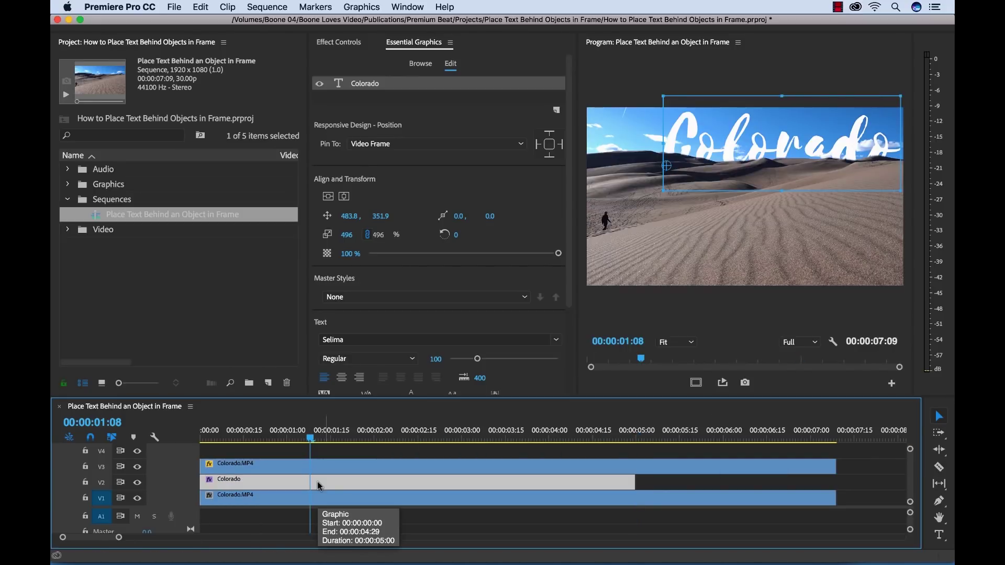
pyautogui.moveTo(898, 187); pyautogui.dragTo(872, 184)
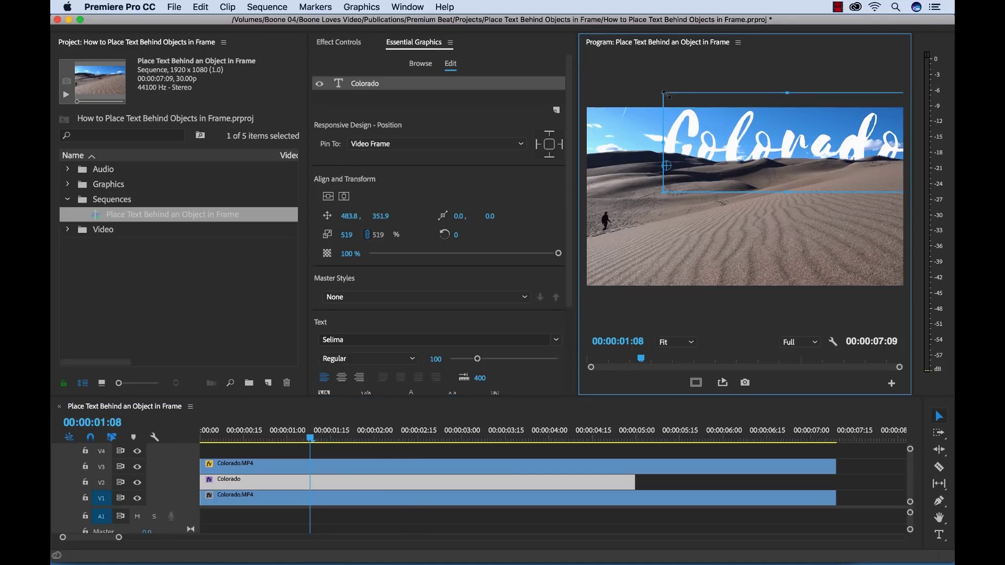
pyautogui.click(724, 305)
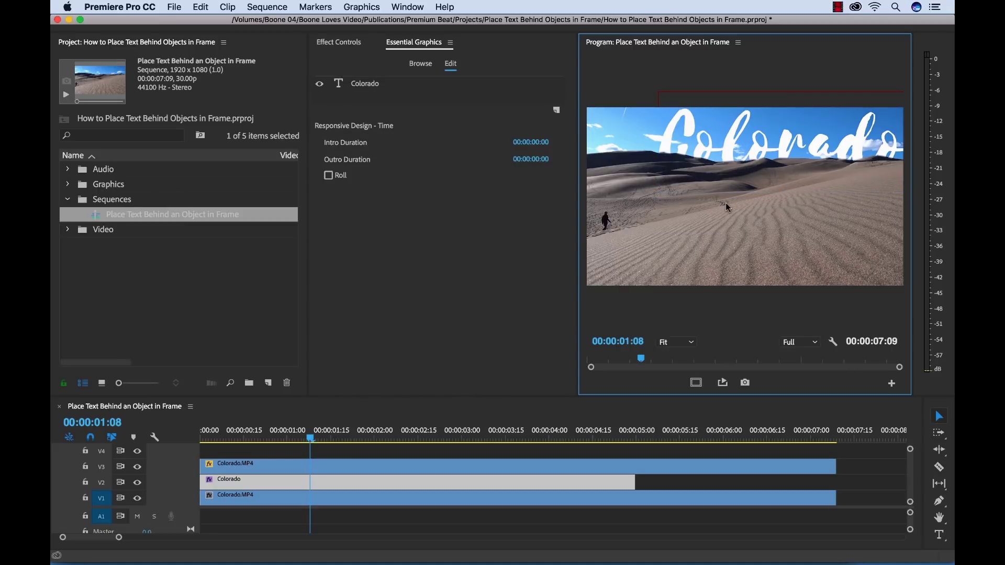
# Deselect the title, zoom into the timeline and enlarge the Program monitor panel
pyautogui.click(355, 416)
pyautogui.press('=')
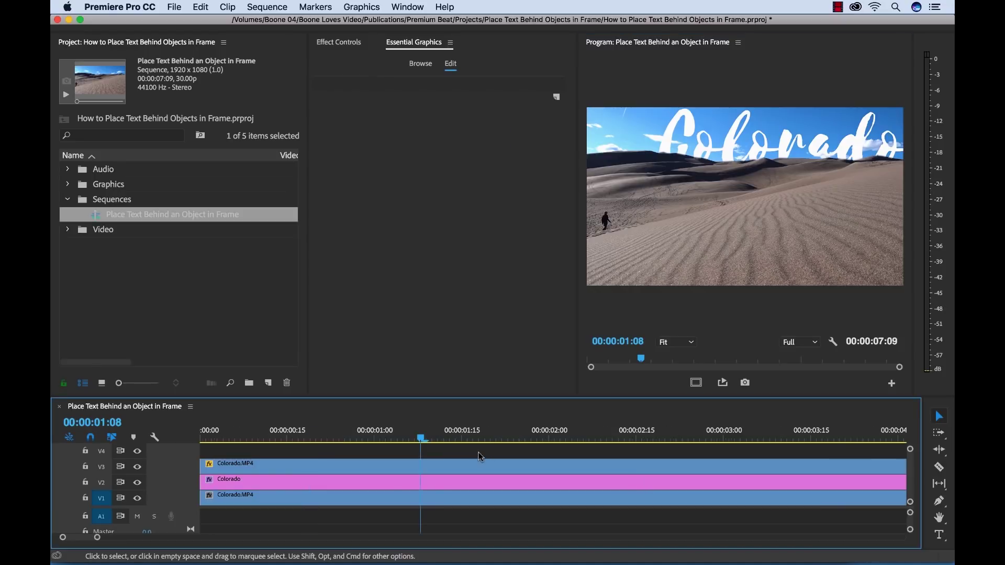
pyautogui.moveTo(578, 286); pyautogui.dragTo(459, 286)
# Inspect the lettering against the ridge at 200% zoom, then select the V3 clip
pyautogui.press('`')
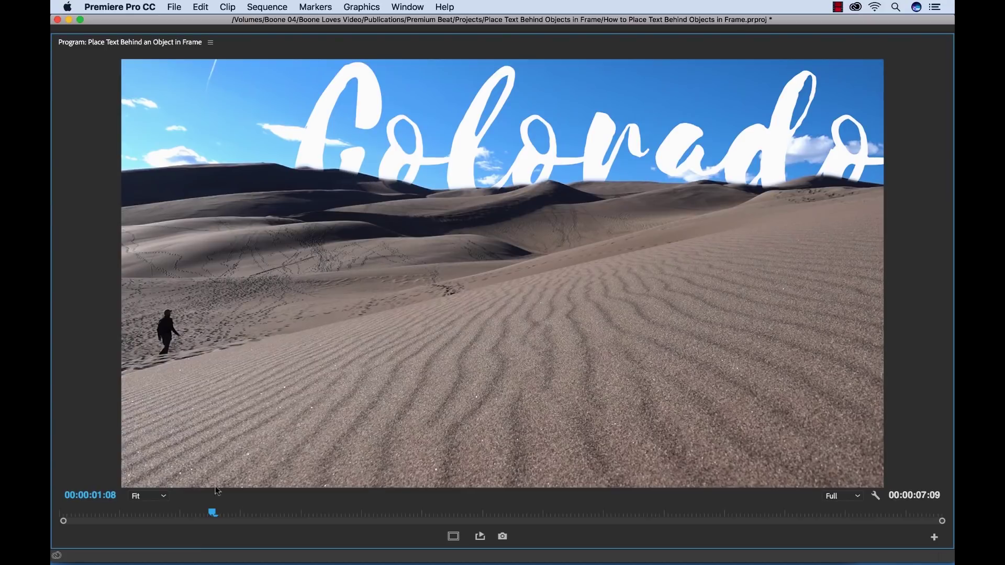
pyautogui.click(148, 496)
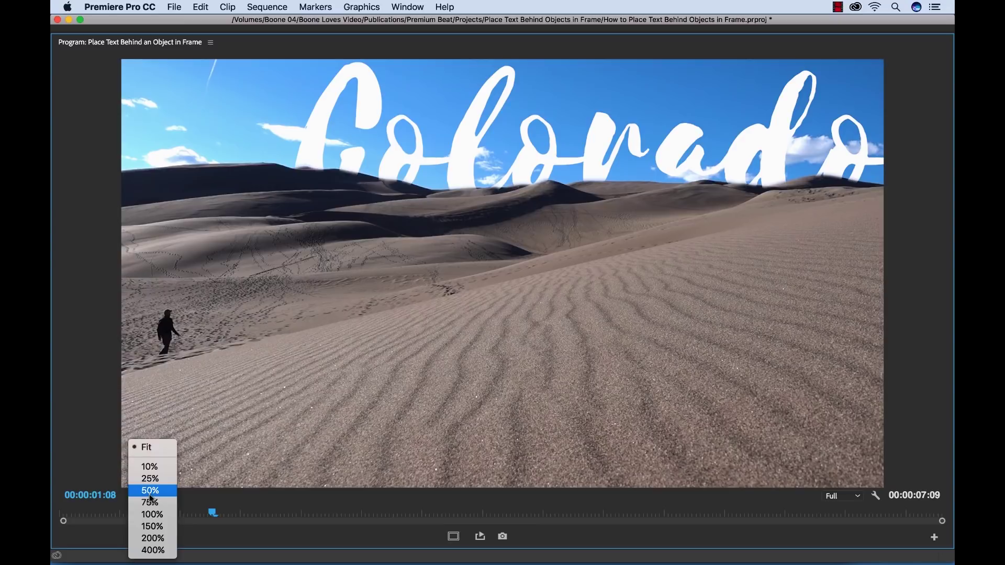
pyautogui.click(150, 539)
pyautogui.moveTo(759, 483); pyautogui.dragTo(683, 482)
pyautogui.moveTo(942, 359); pyautogui.dragTo(942, 294)
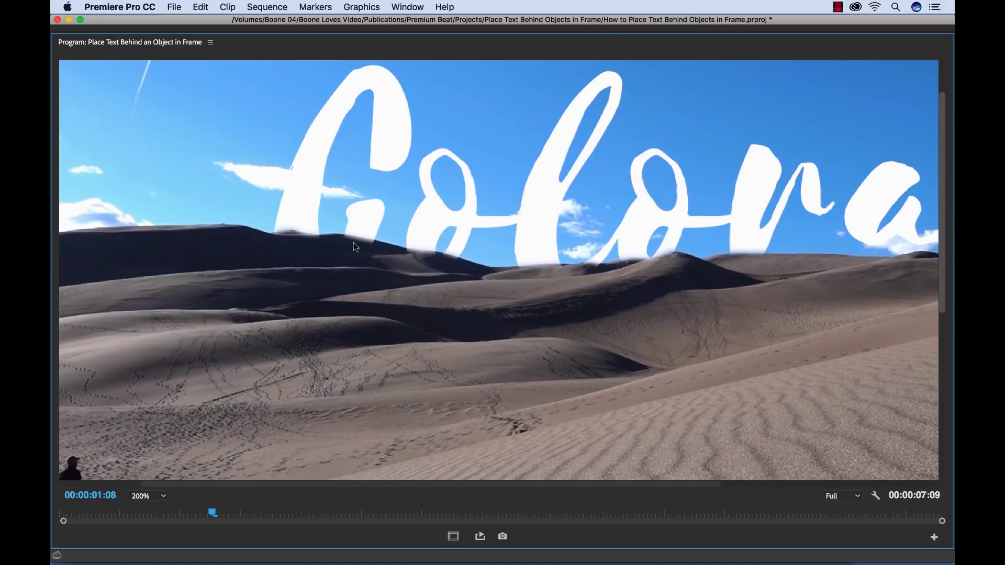
pyautogui.press('`')
pyautogui.click(354, 466)
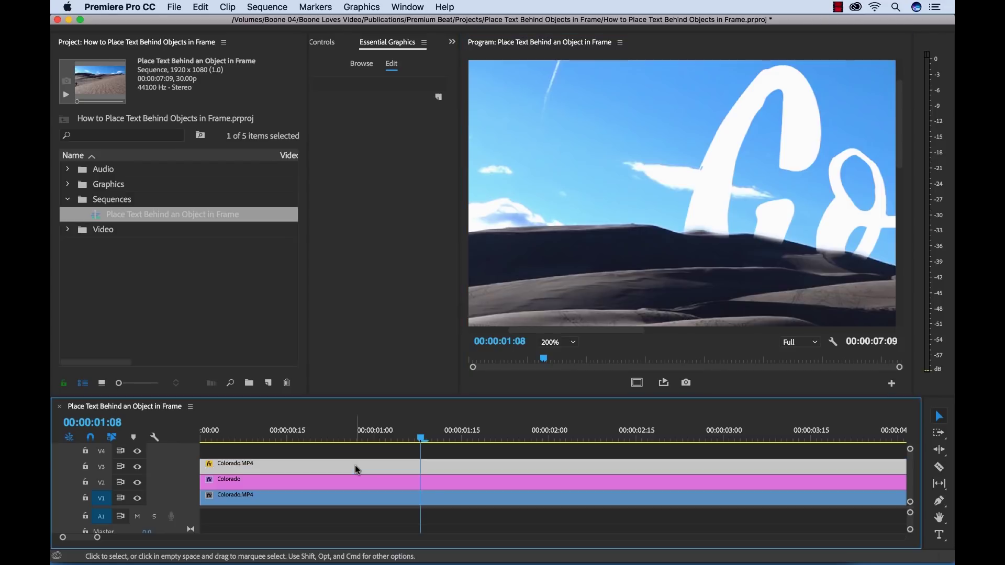
# Lower the top dune layer's Mask Feather from 10 to 2
pyautogui.click(320, 42)
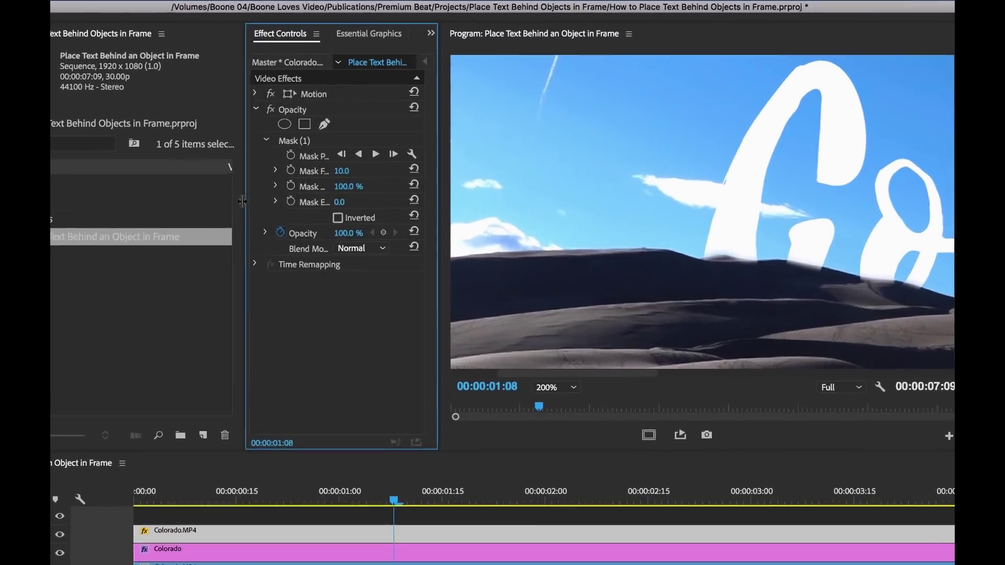
pyautogui.moveTo(458, 204); pyautogui.dragTo(503, 203)
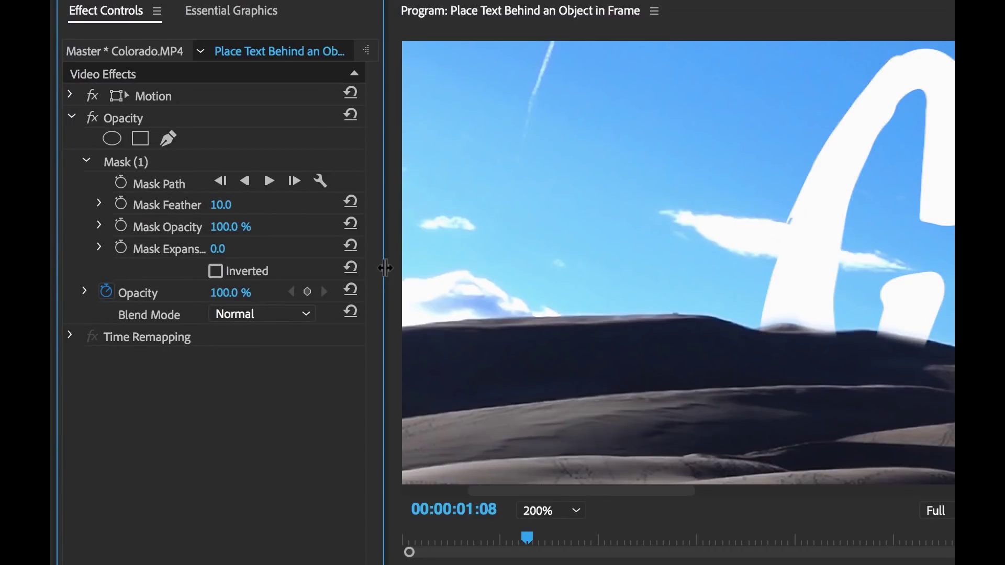
pyautogui.moveTo(385, 267); pyautogui.dragTo(410, 268)
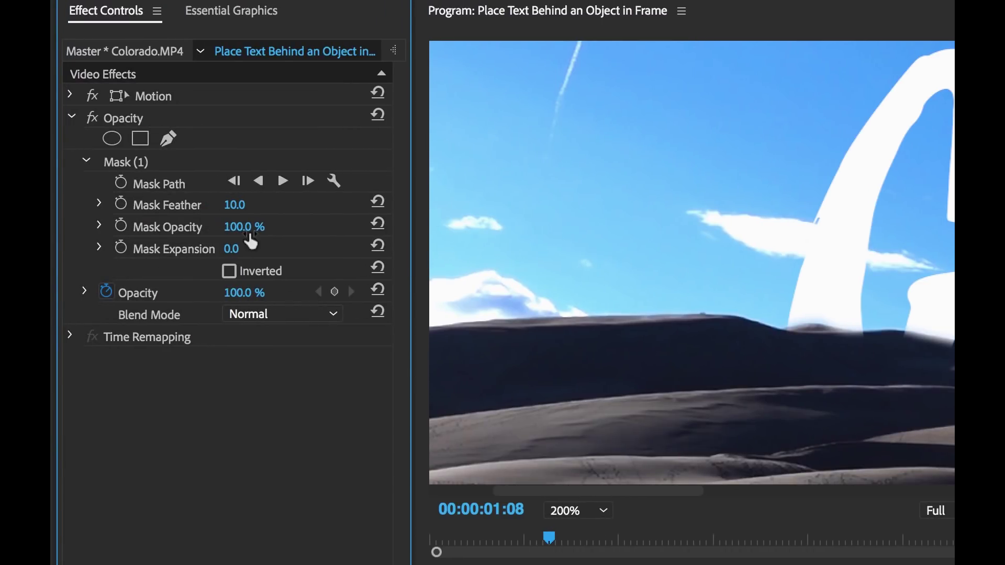
pyautogui.click(238, 205)
pyautogui.write('2')
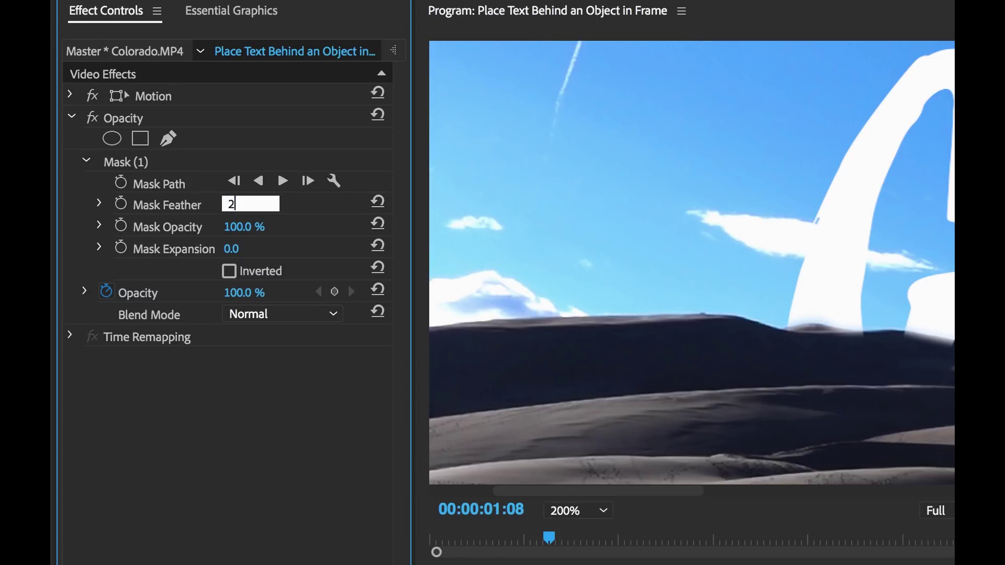
pyautogui.press('Return')
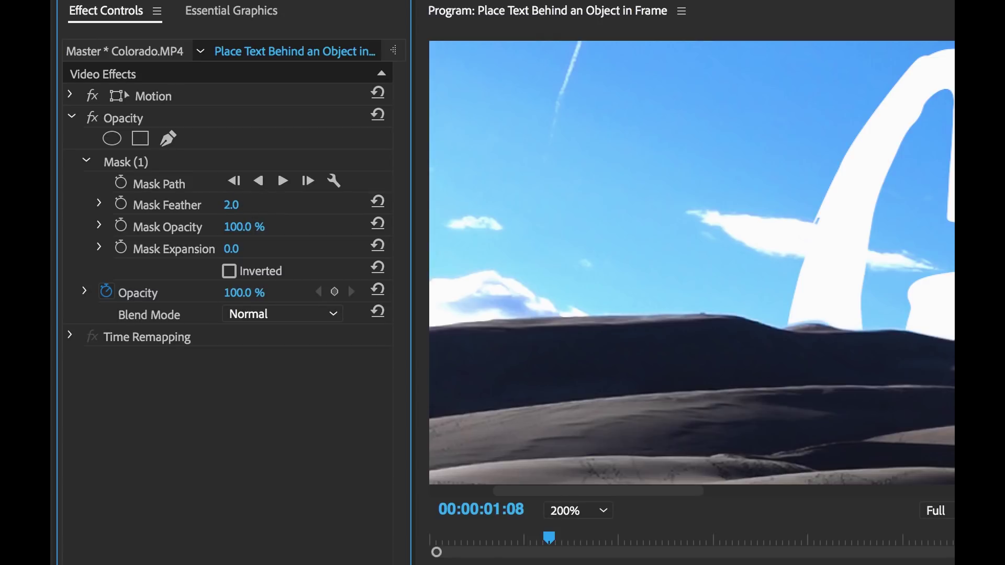
# Add an extra point to the dune mask path at the ridge peak
pyautogui.moveTo(667, 491); pyautogui.dragTo(718, 498)
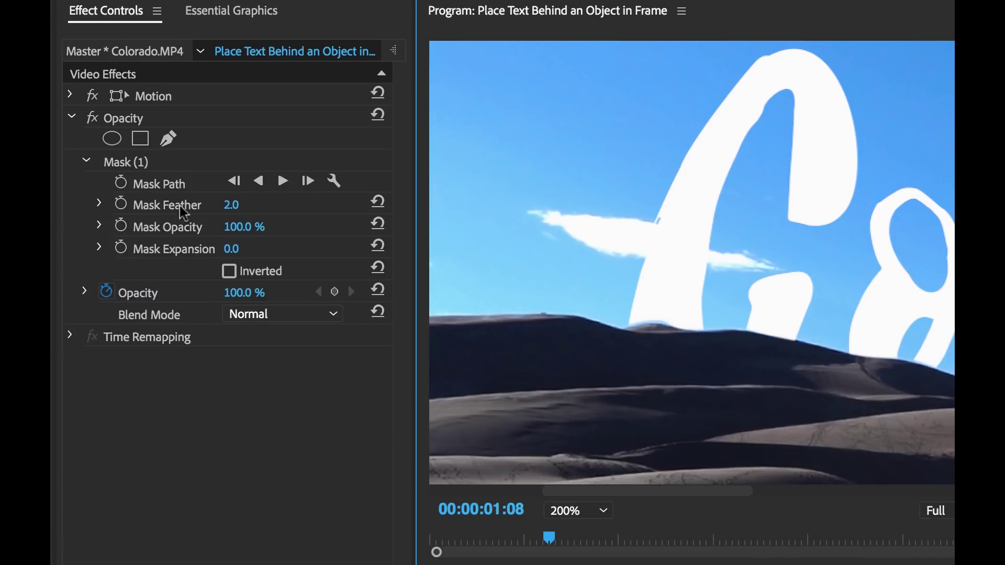
pyautogui.click(125, 165)
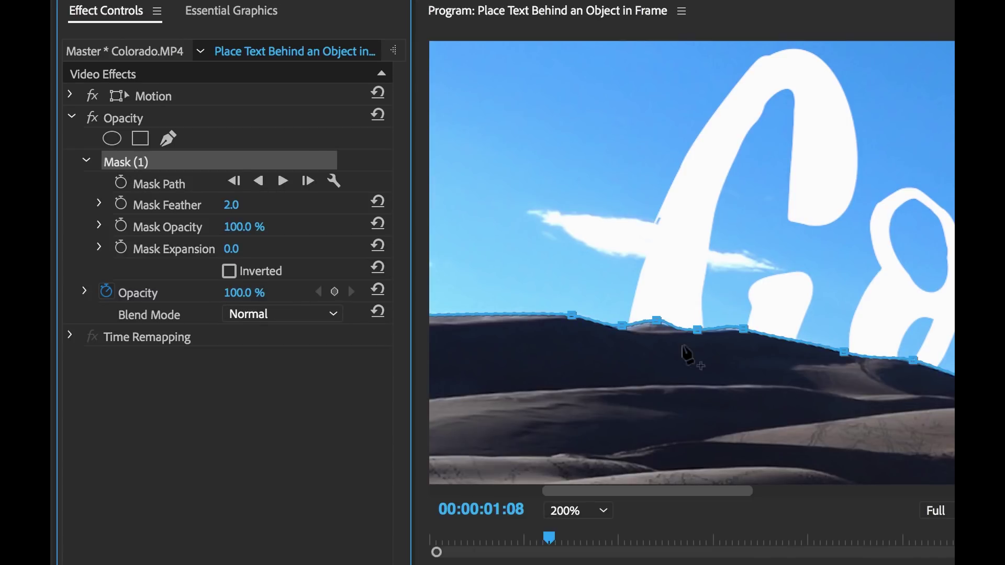
pyautogui.moveTo(656, 318); pyautogui.dragTo(695, 324)
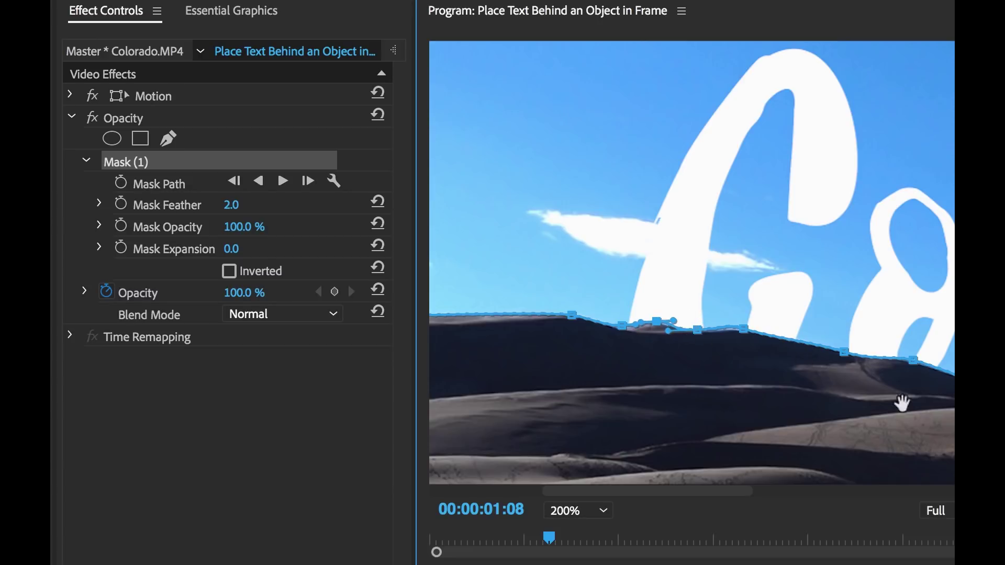
pyautogui.click(256, 456)
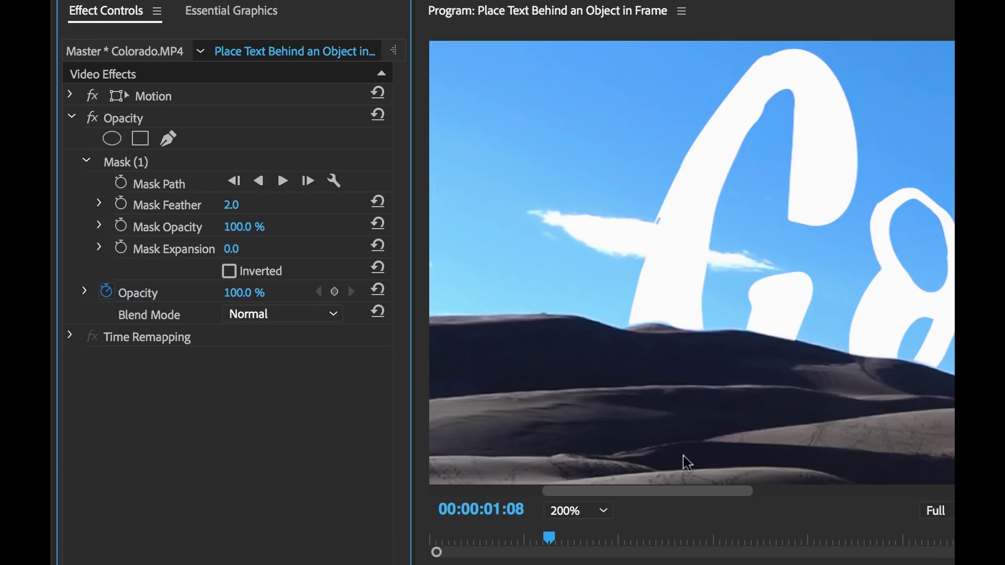
pyautogui.moveTo(717, 492); pyautogui.dragTo(868, 495)
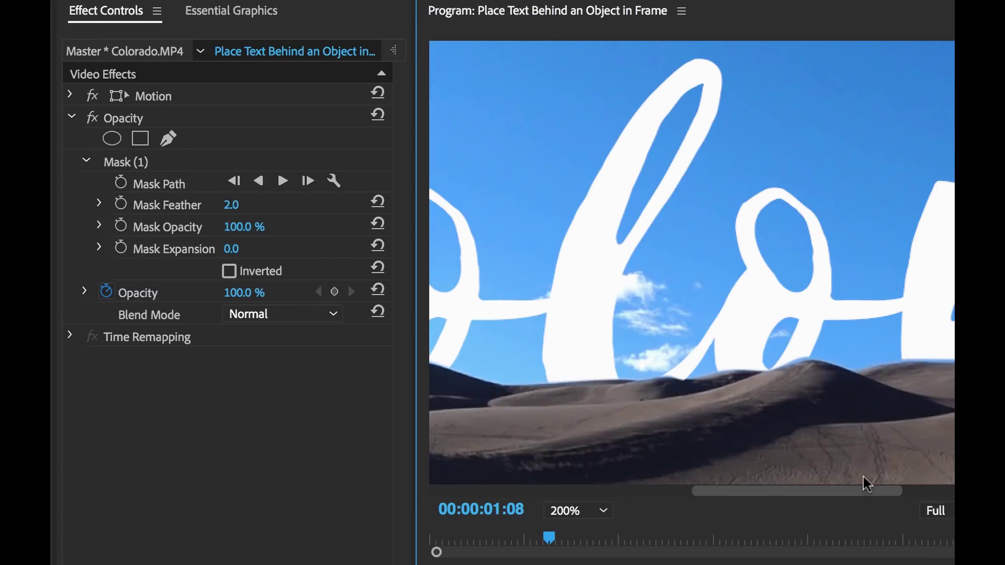
# At 400% Program monitor zoom, adjust the peak mask vertex's Bezier handles to follow the dune ridge
pyautogui.click(130, 163)
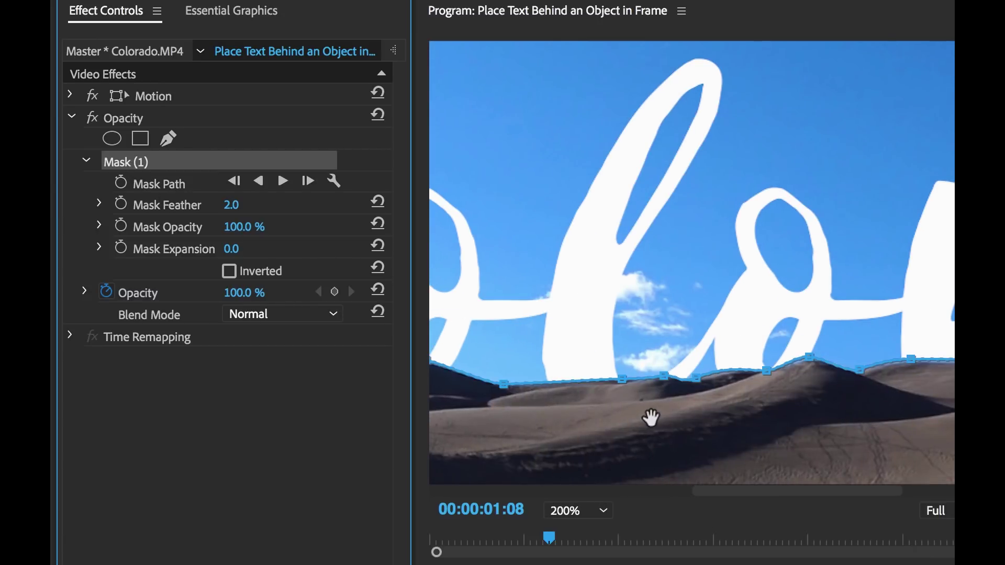
pyautogui.click(566, 511)
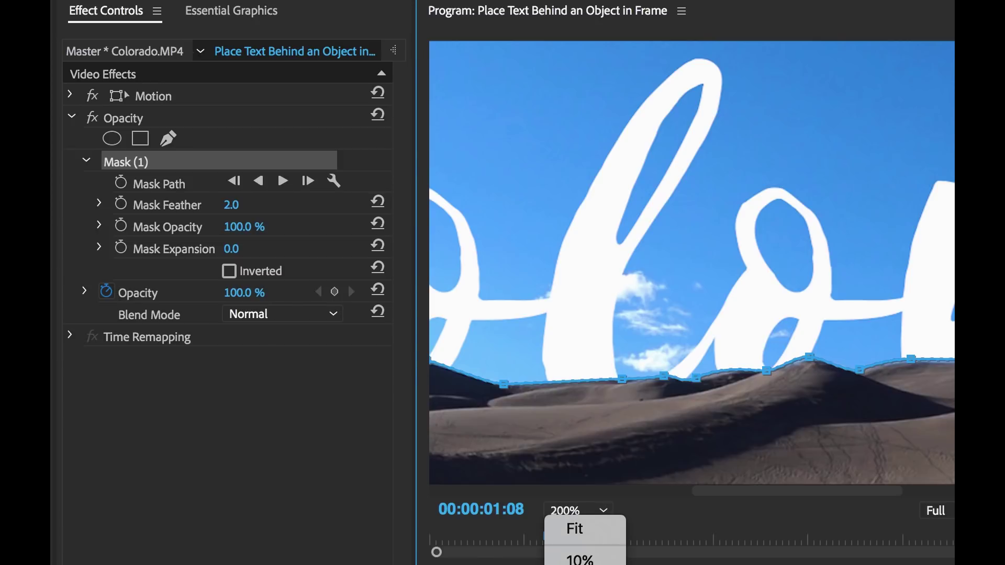
pyautogui.click(585, 562)
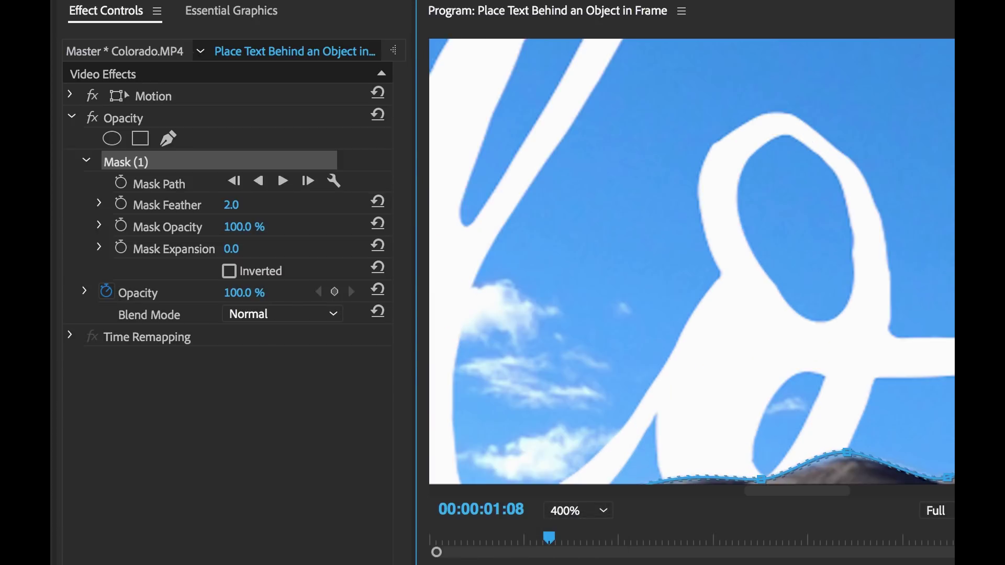
pyautogui.scroll(-3, 853, 352)
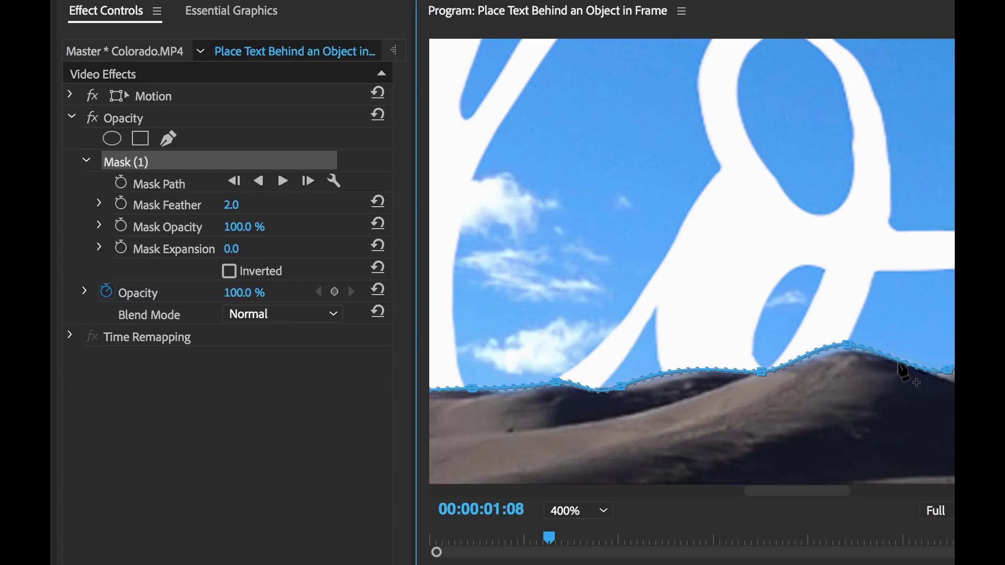
pyautogui.click(848, 347)
pyautogui.moveTo(874, 346)
pyautogui.mouseDown()
pyautogui.moveTo(872, 336)
pyautogui.moveTo(873, 350)
pyautogui.moveTo(875, 337)
pyautogui.moveTo(873, 346)
pyautogui.moveTo(847, 347)
pyautogui.moveTo(882, 348)
pyautogui.moveTo(883, 338)
pyautogui.moveTo(880, 347)
pyautogui.mouseUp()
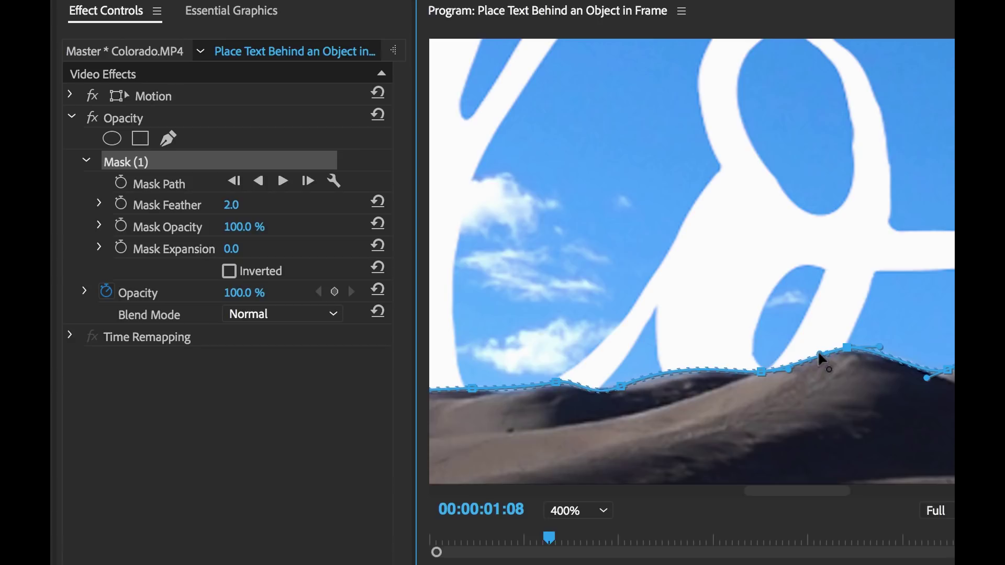
pyautogui.moveTo(818, 349); pyautogui.dragTo(820, 347)
pyautogui.moveTo(756, 368); pyautogui.dragTo(759, 347)
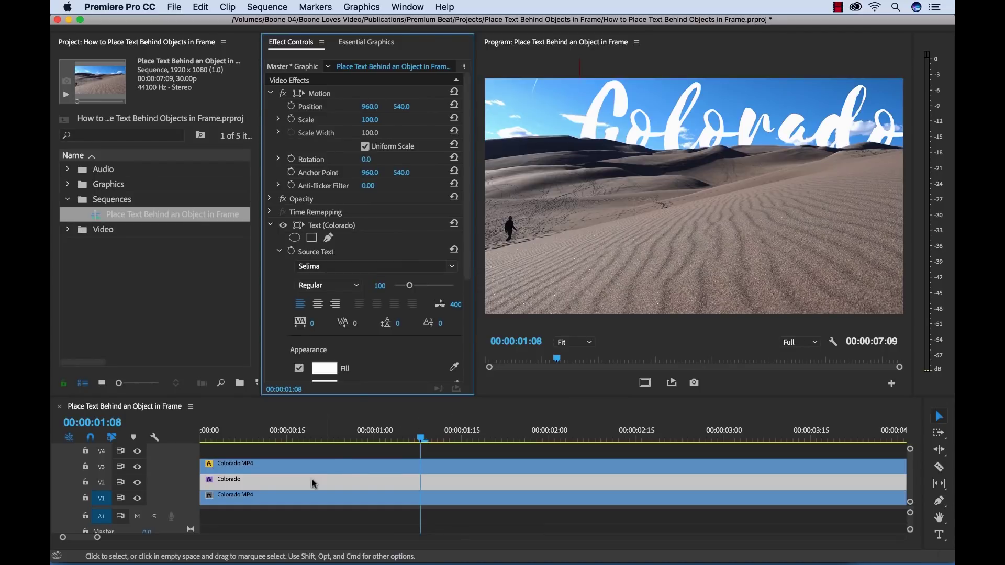
pyautogui.click(287, 487)
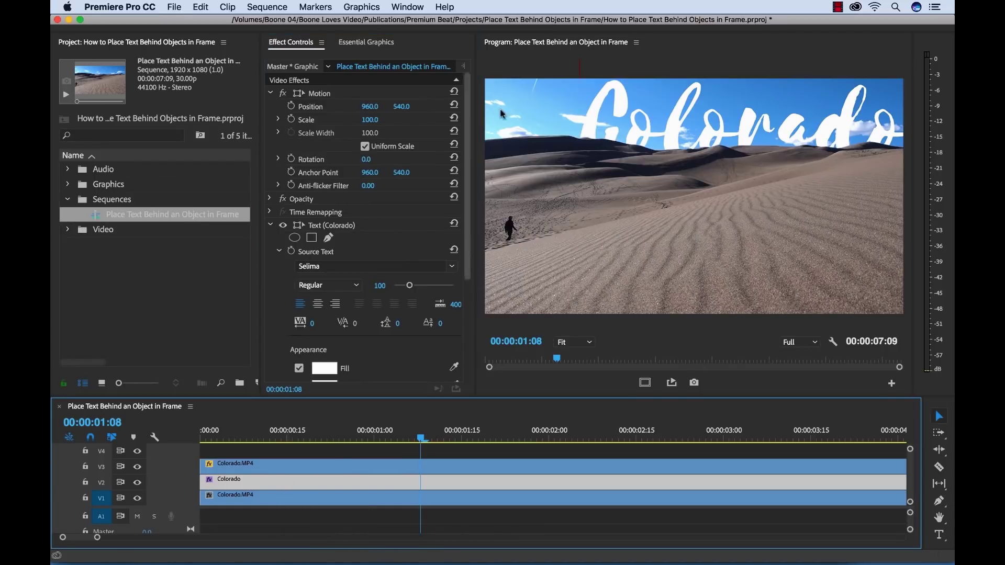
pyautogui.click(401, 106)
pyautogui.moveTo(400, 106)
pyautogui.mouseDown()
pyautogui.moveTo(535, 106)
pyautogui.moveTo(407, 108)
pyautogui.mouseUp()
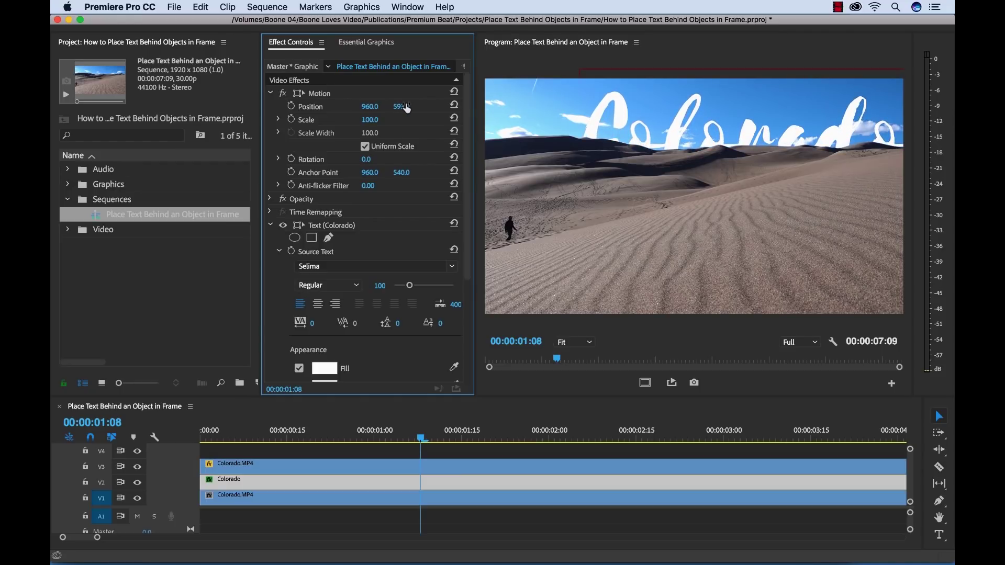
pyautogui.moveTo(407, 108); pyautogui.dragTo(407, 108)
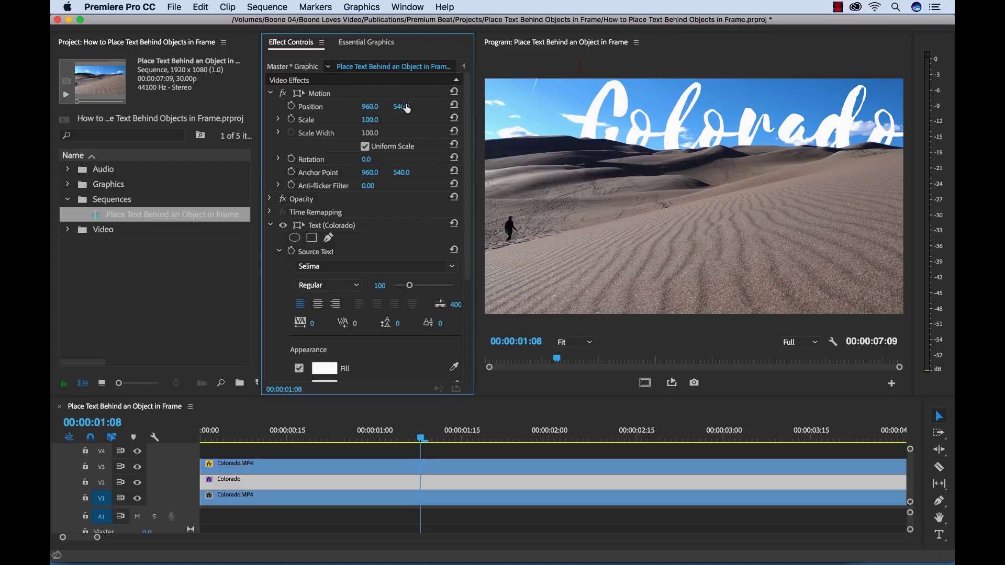